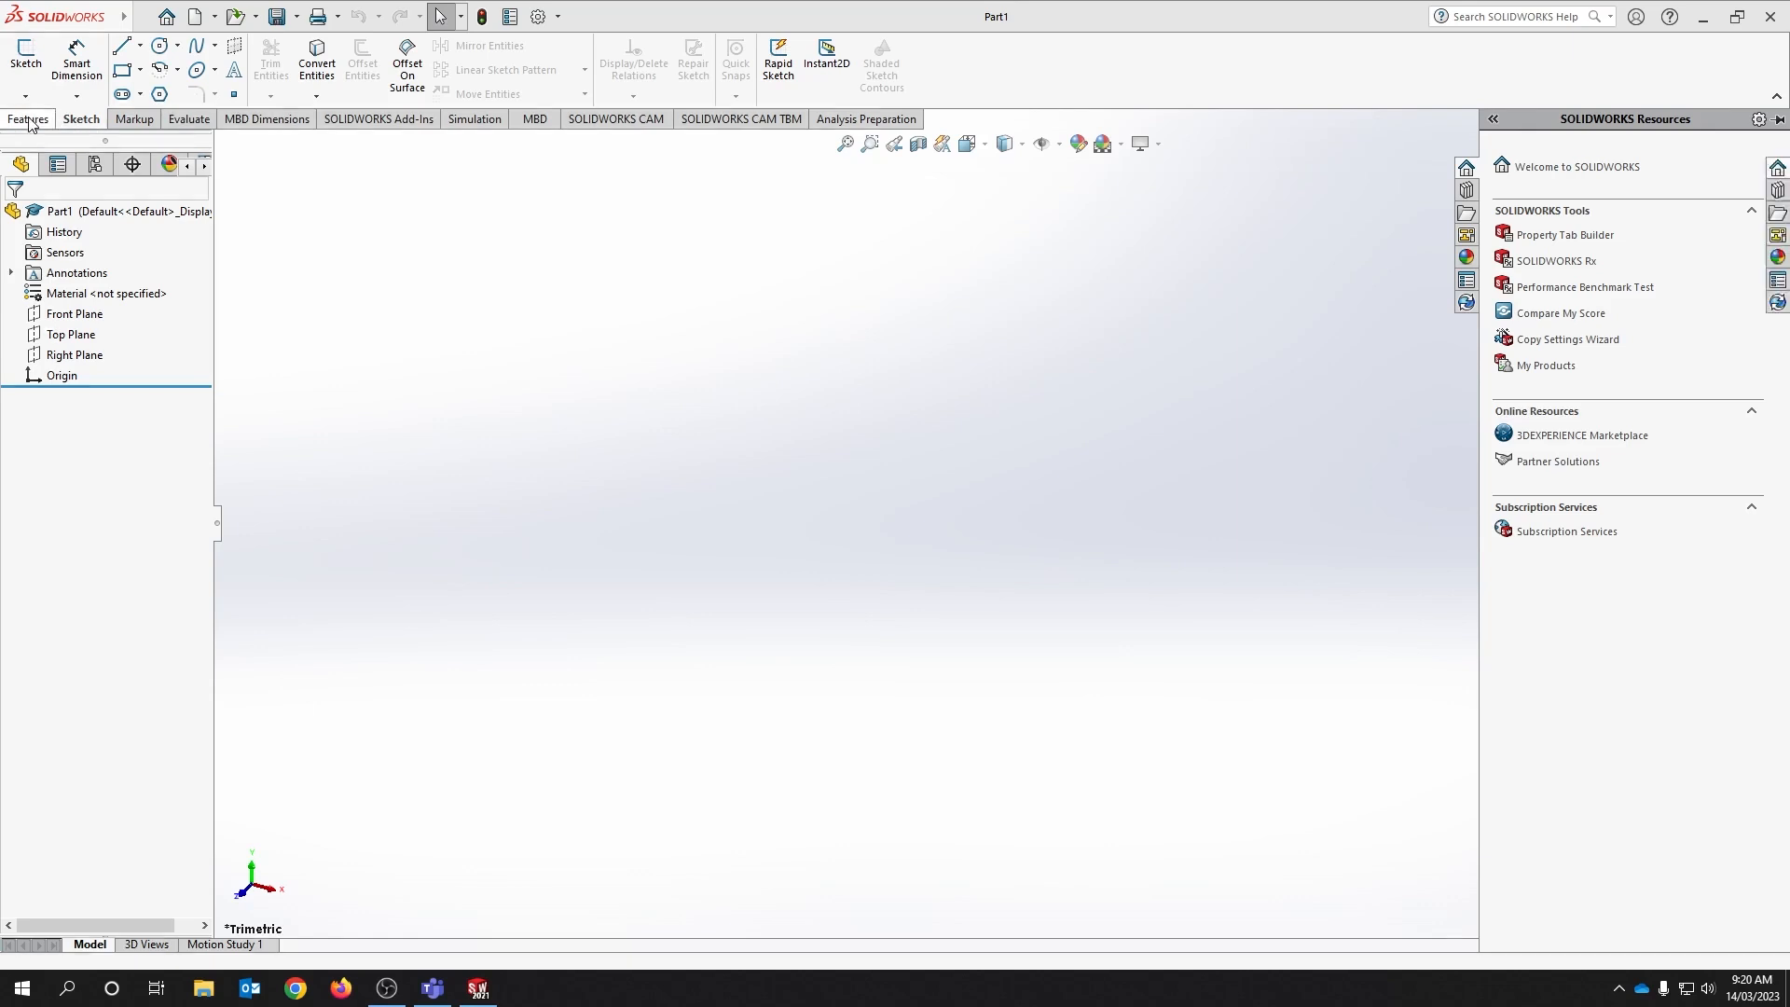
{"action": "left_click", "coordinate": [29, 120]}
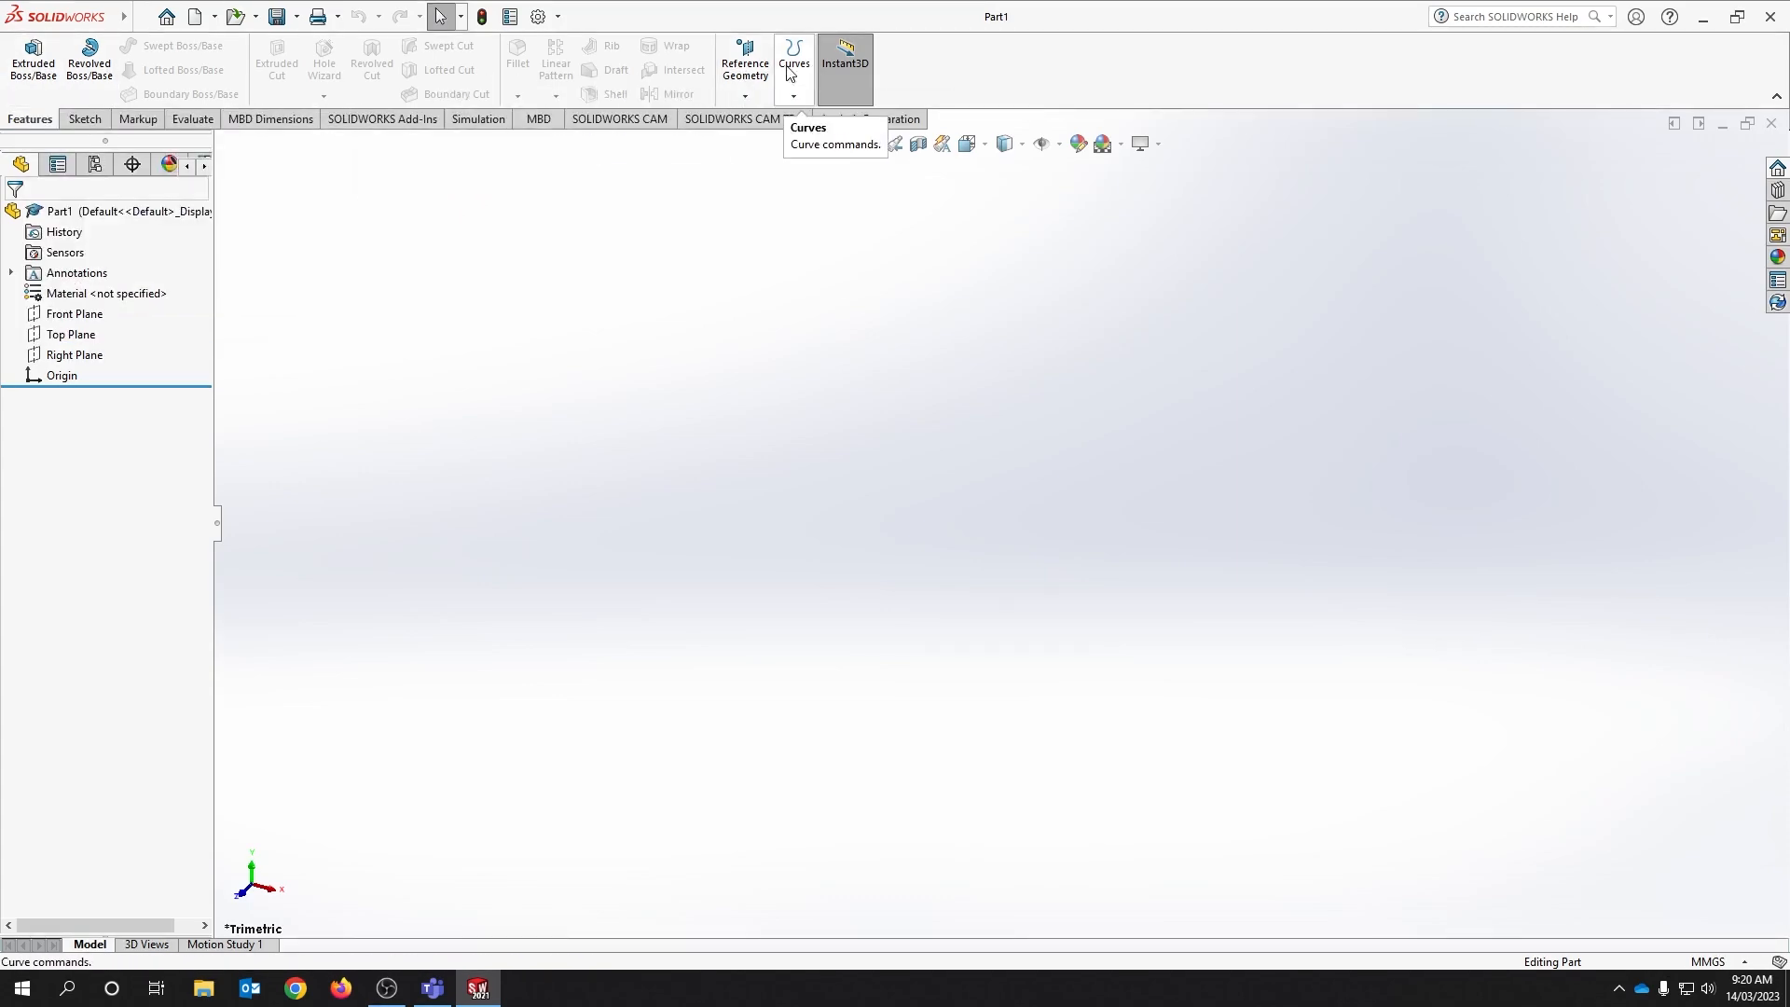
{"action": "left_click", "coordinate": [85, 120]}
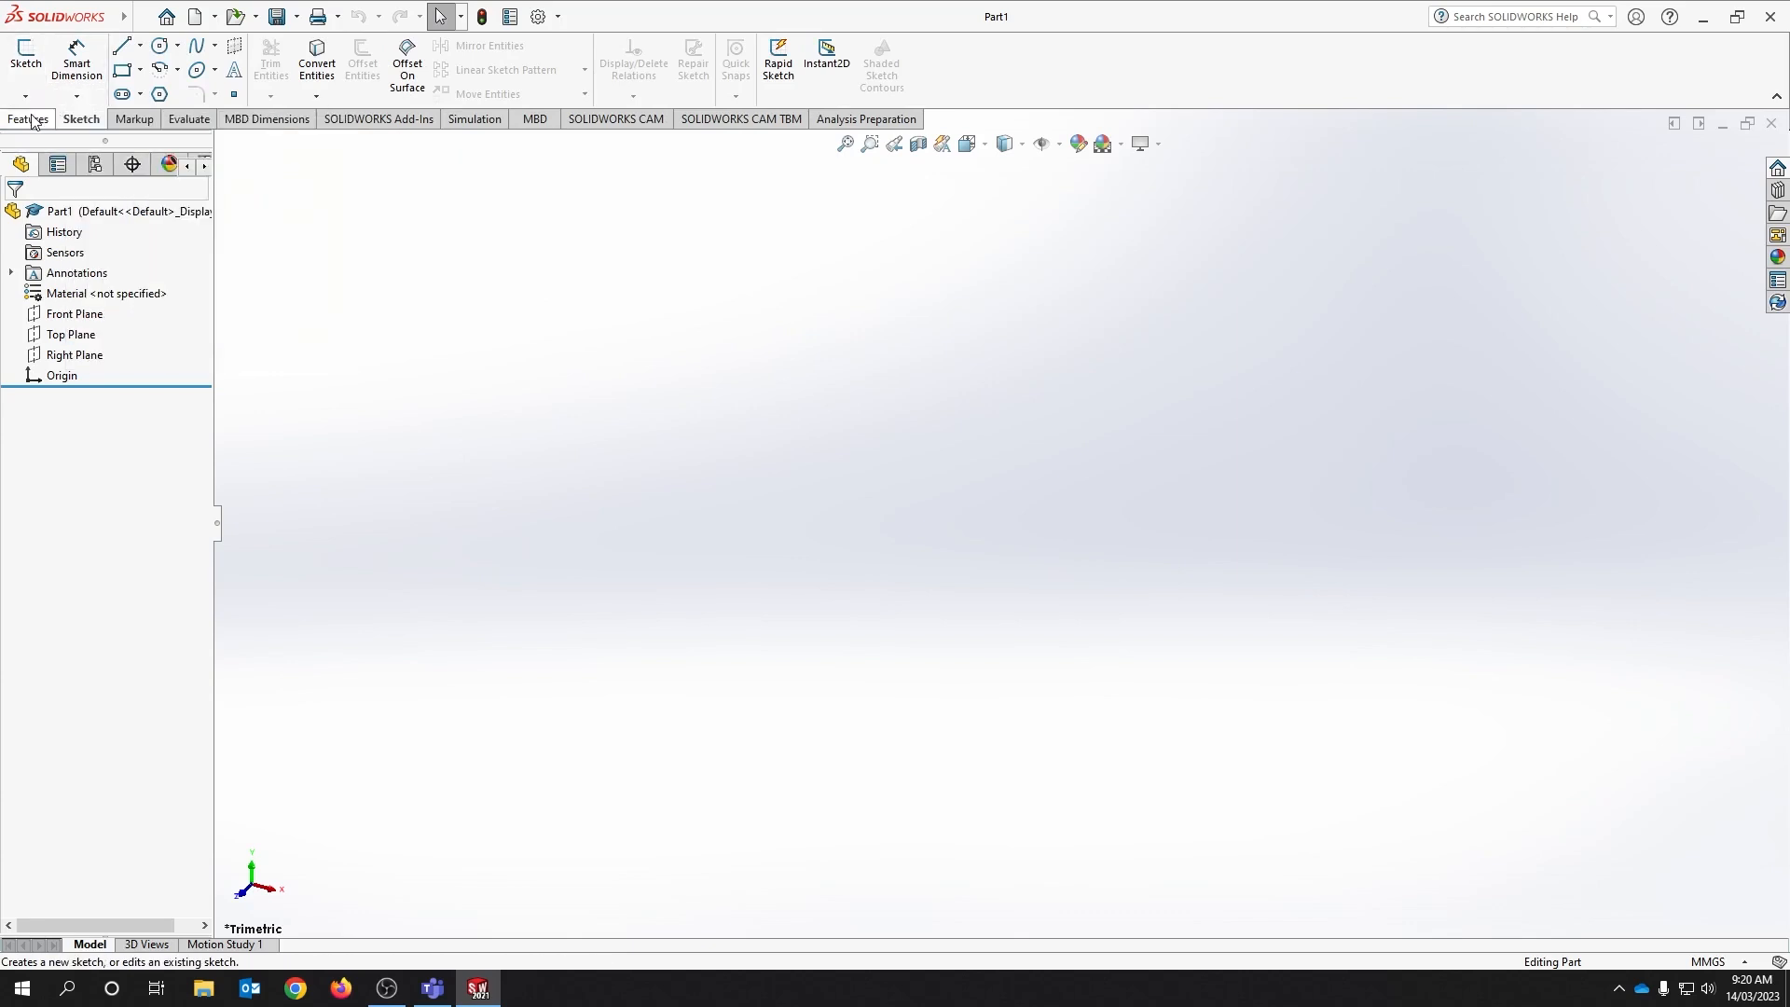
{"action": "left_click", "coordinate": [34, 126]}
{"action": "left_click", "coordinate": [80, 121]}
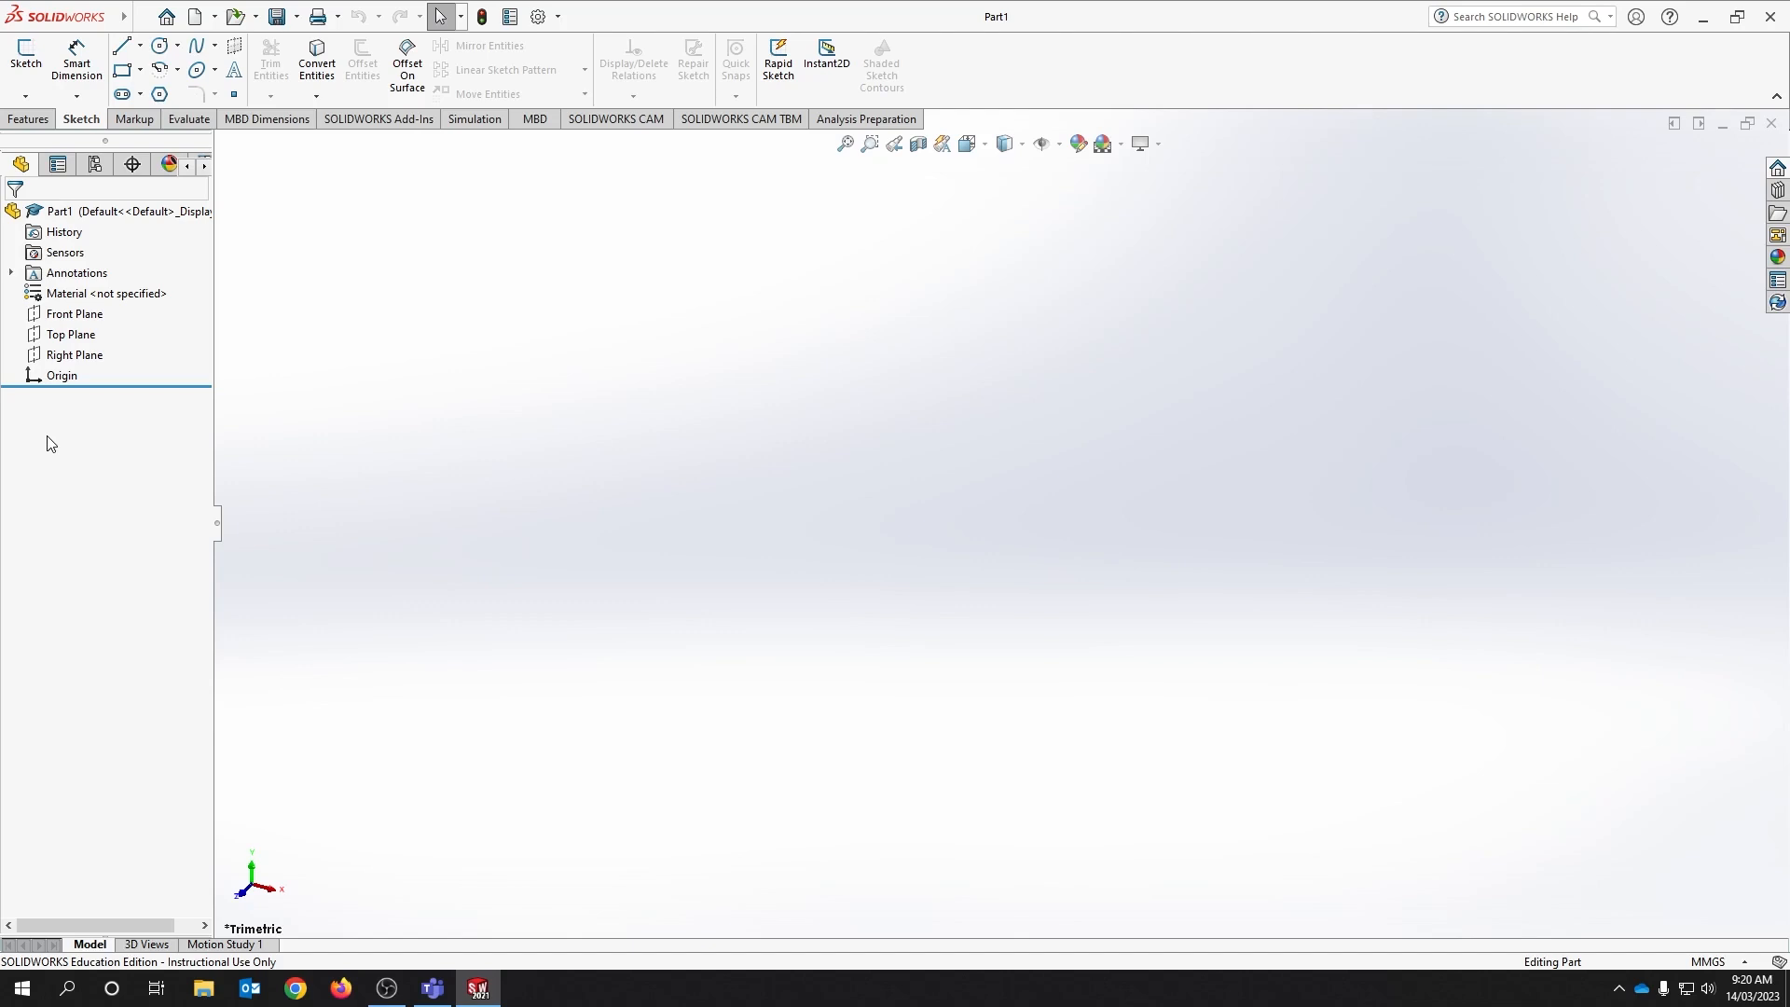
Start a sketch on the Top Plane and draw a corner rectangle from the origin, about 57.6 mm wide and 51 mm high.
{"action": "left_click", "coordinate": [31, 79]}
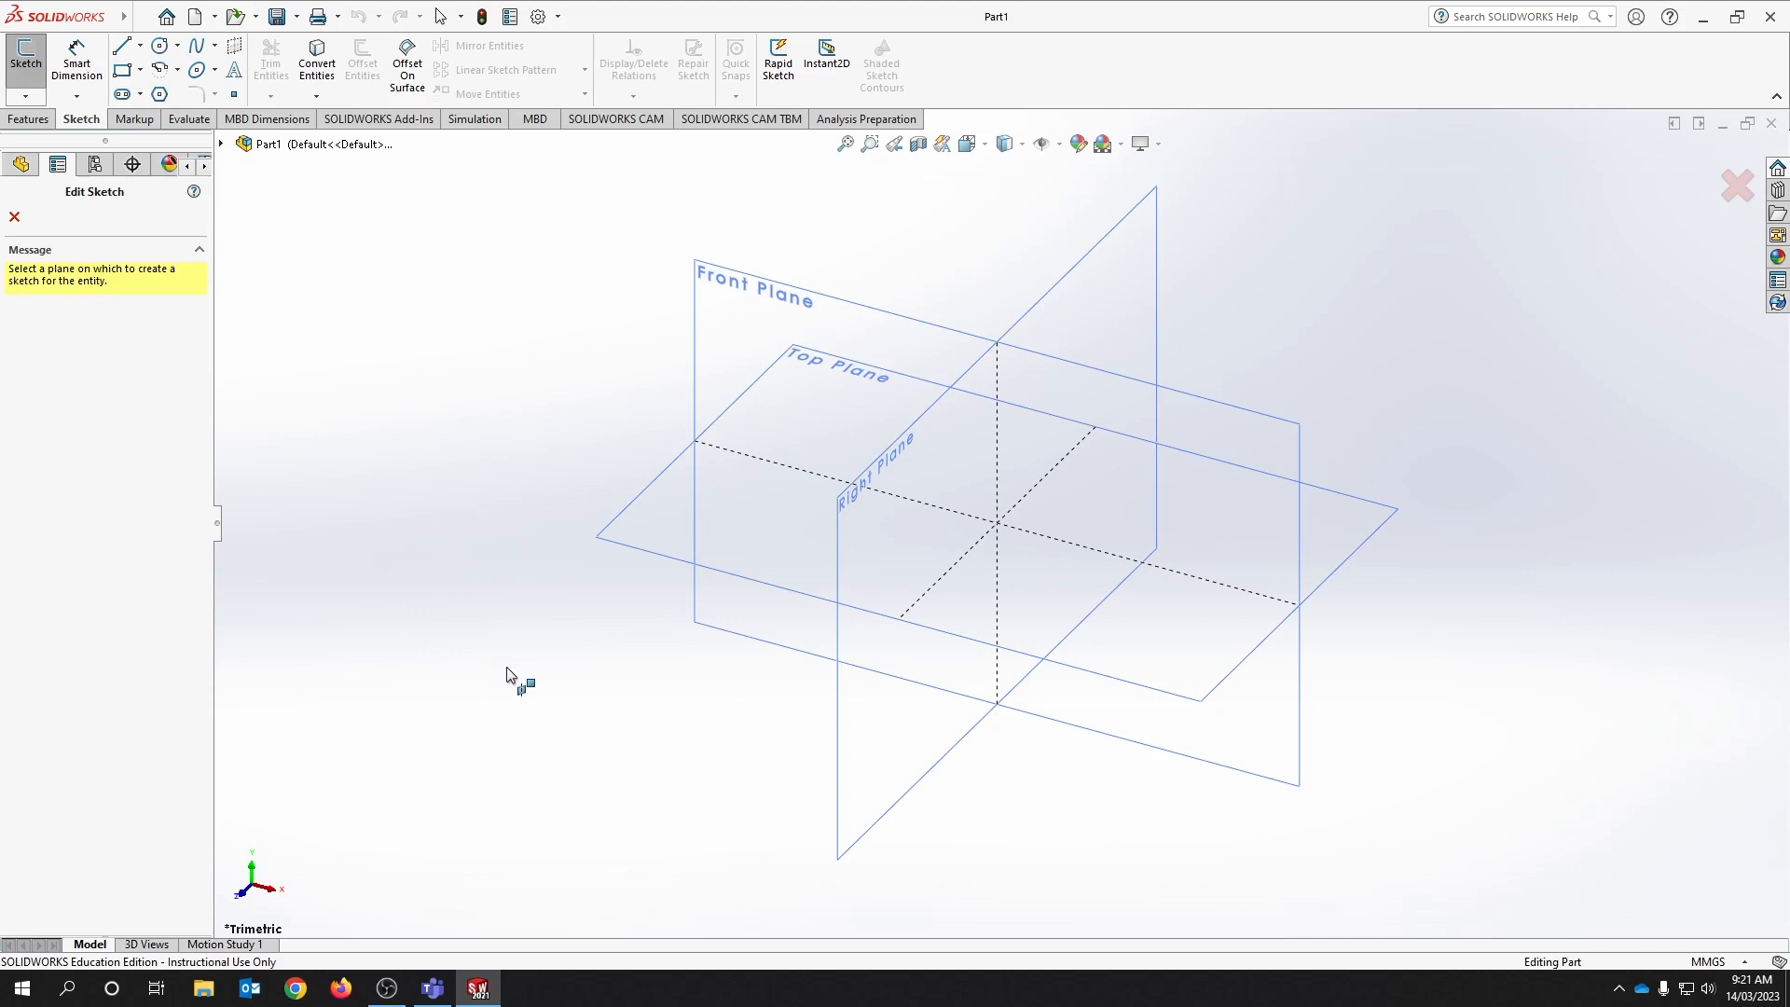
{"action": "left_click", "coordinate": [122, 73]}
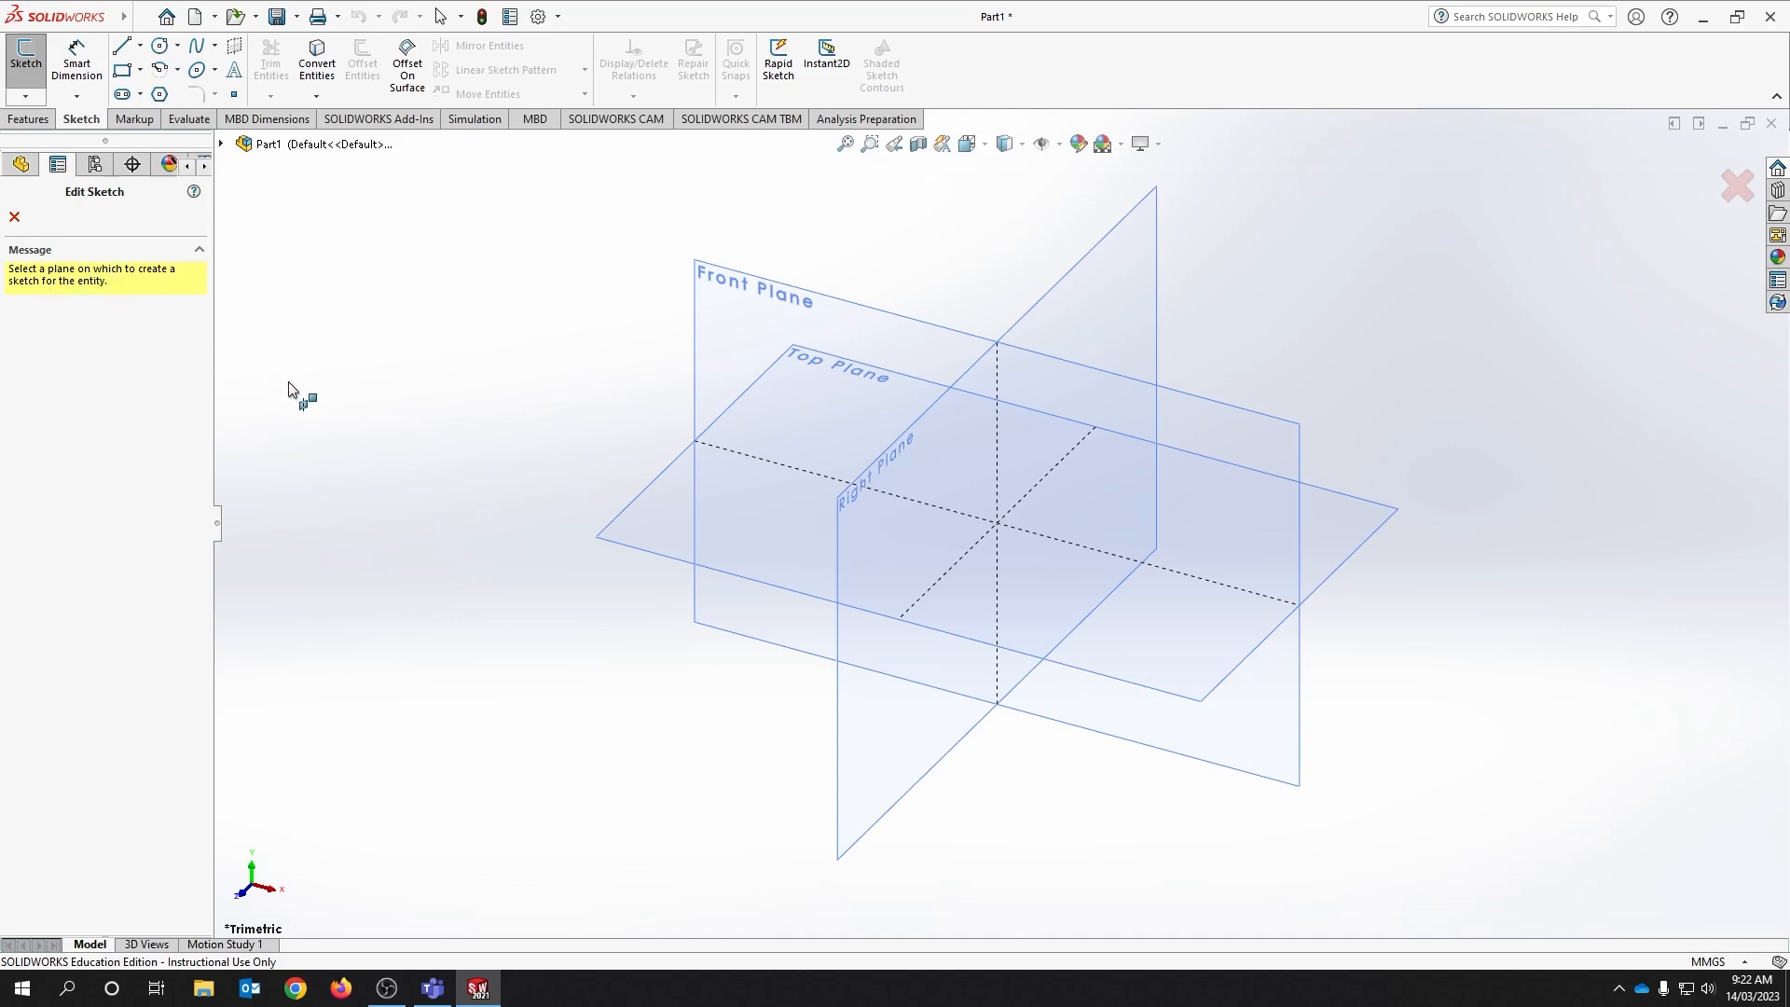
{"action": "left_click", "coordinate": [657, 478]}
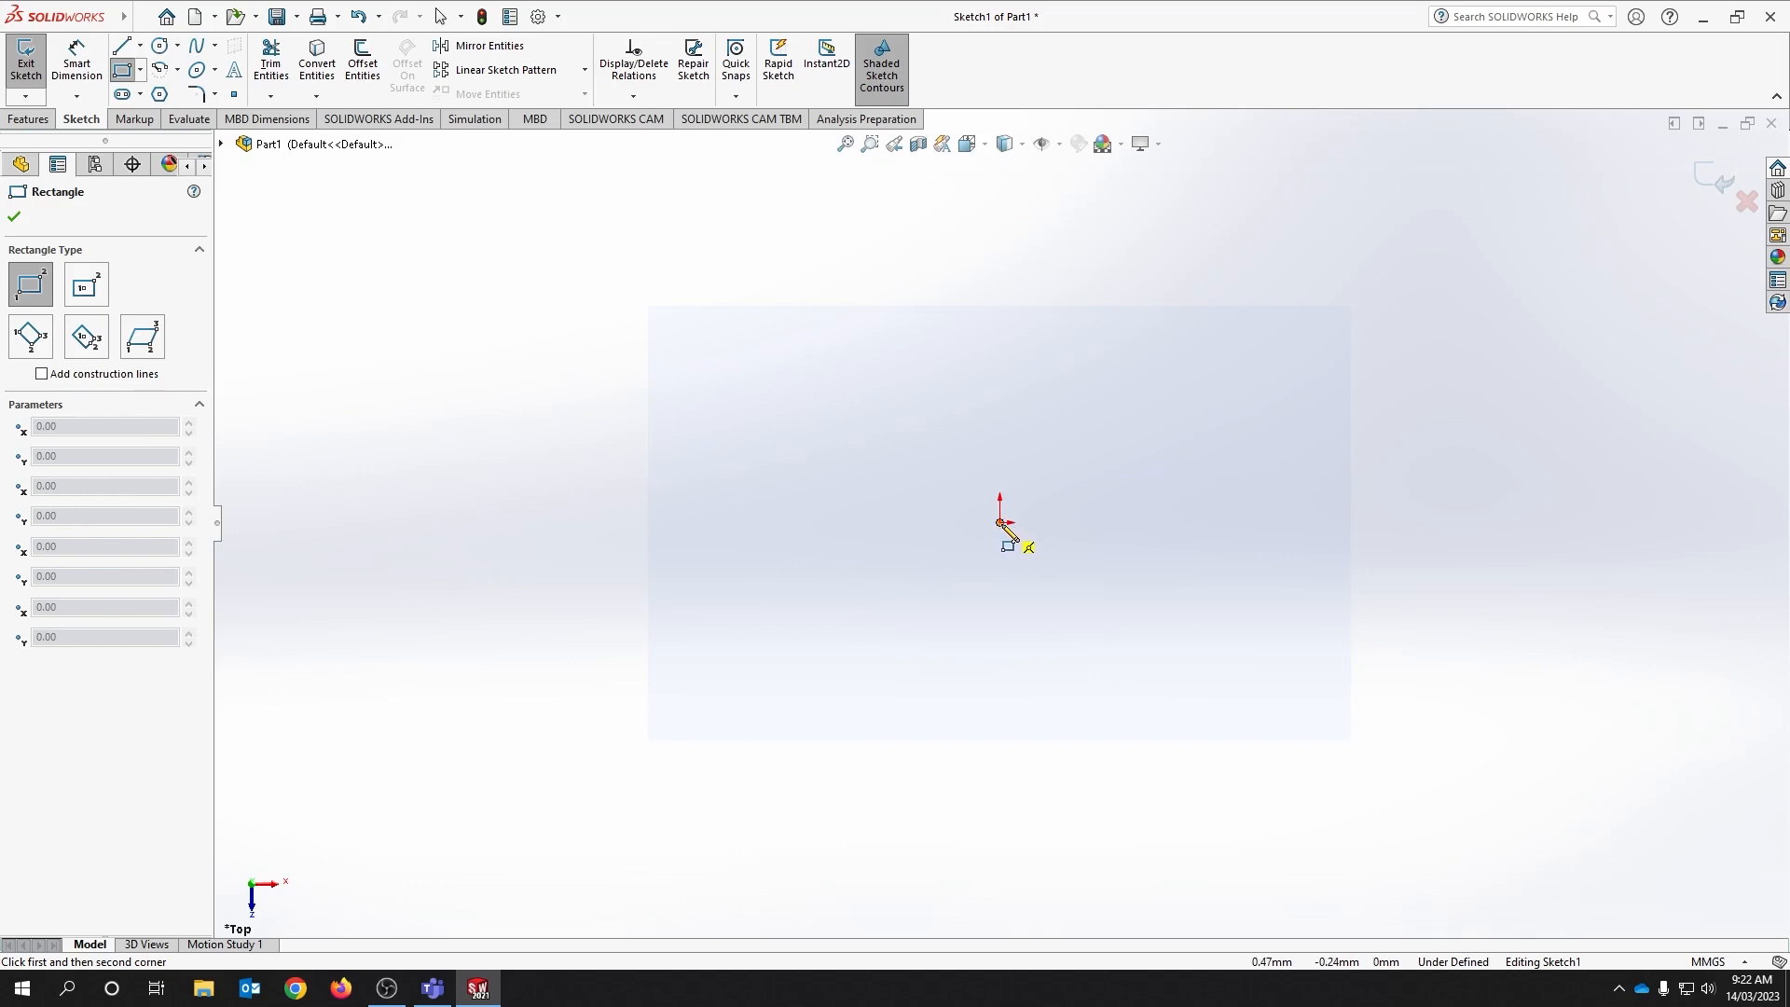
{"action": "left_click", "coordinate": [1000, 522]}
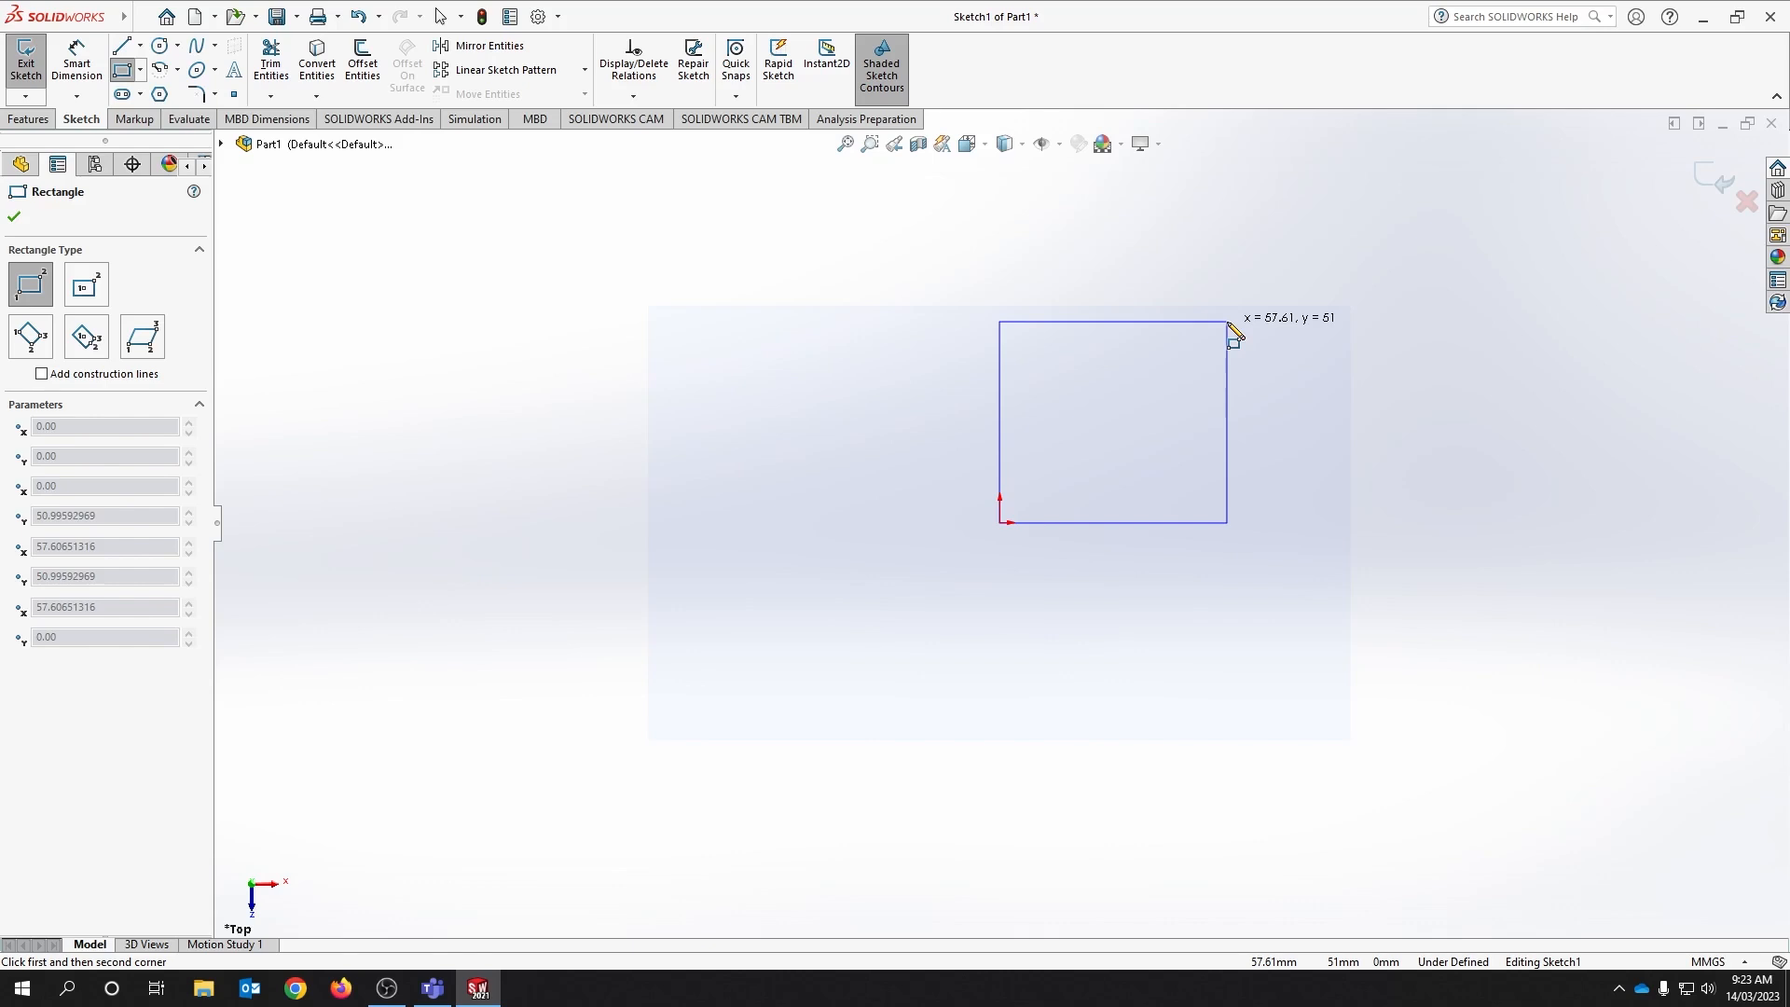
{"action": "left_click", "coordinate": [1226, 322]}
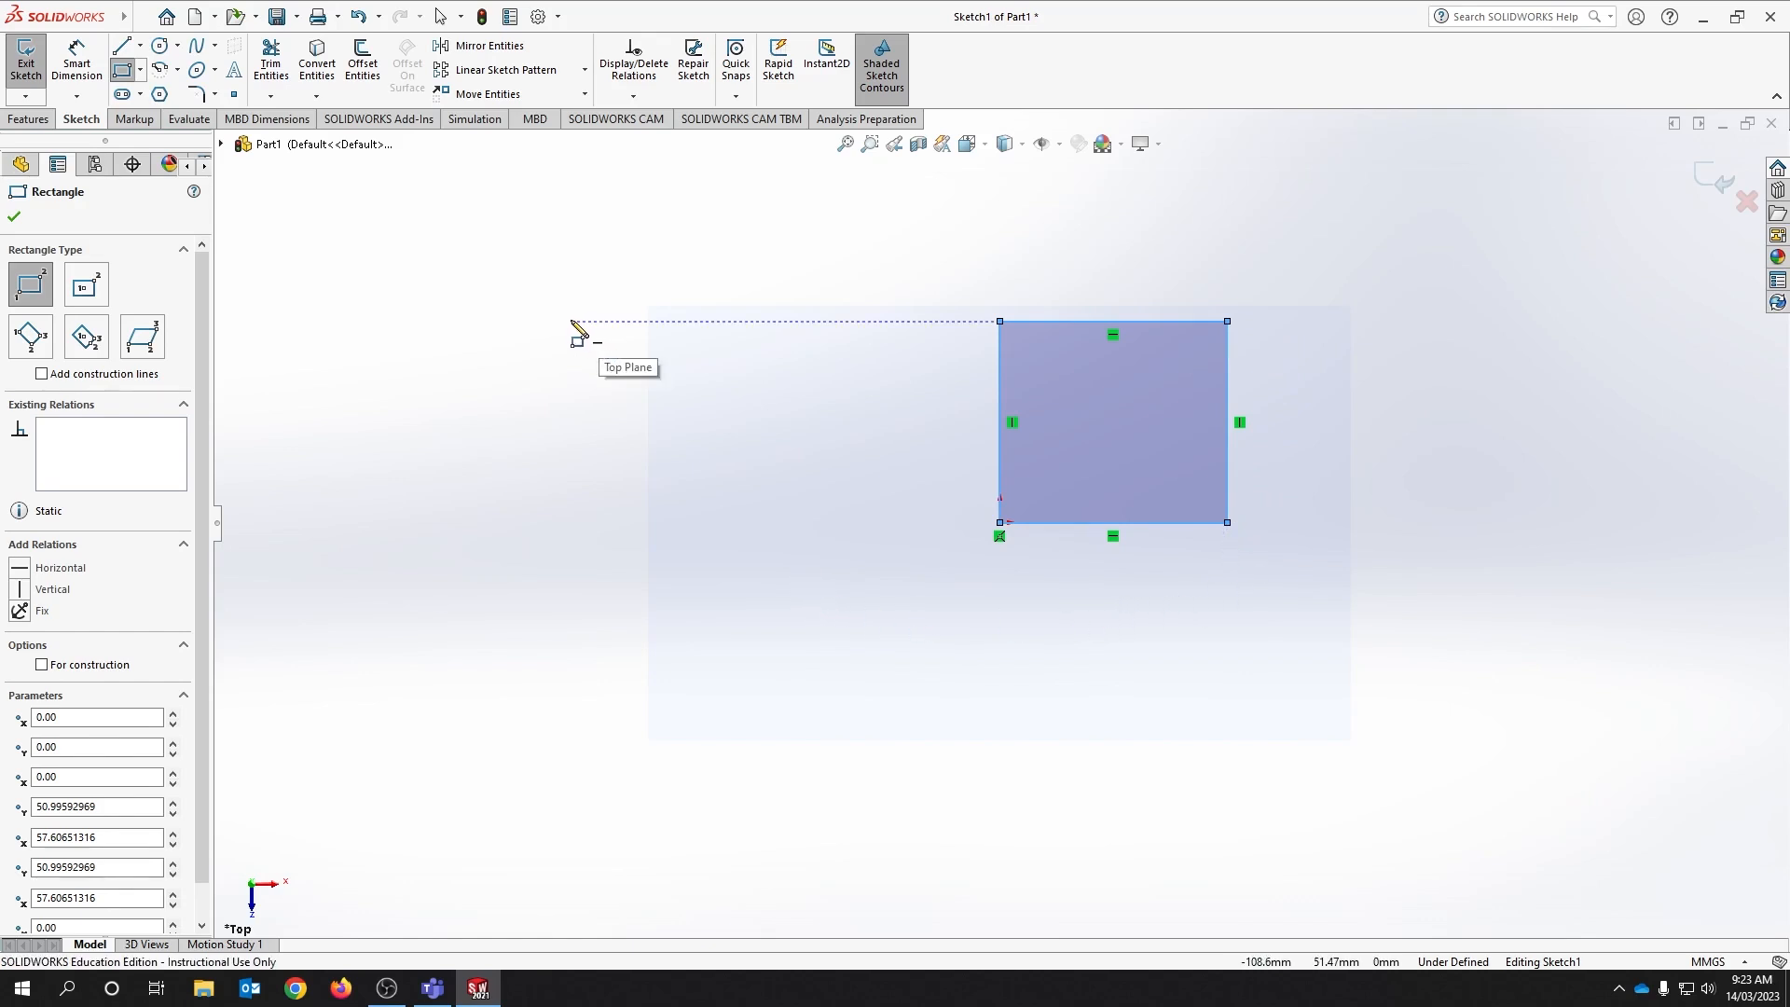
Dimension the rectangle's left vertical side with Smart Dimension and set its length to 50 mm.
{"action": "left_click", "coordinate": [97, 64]}
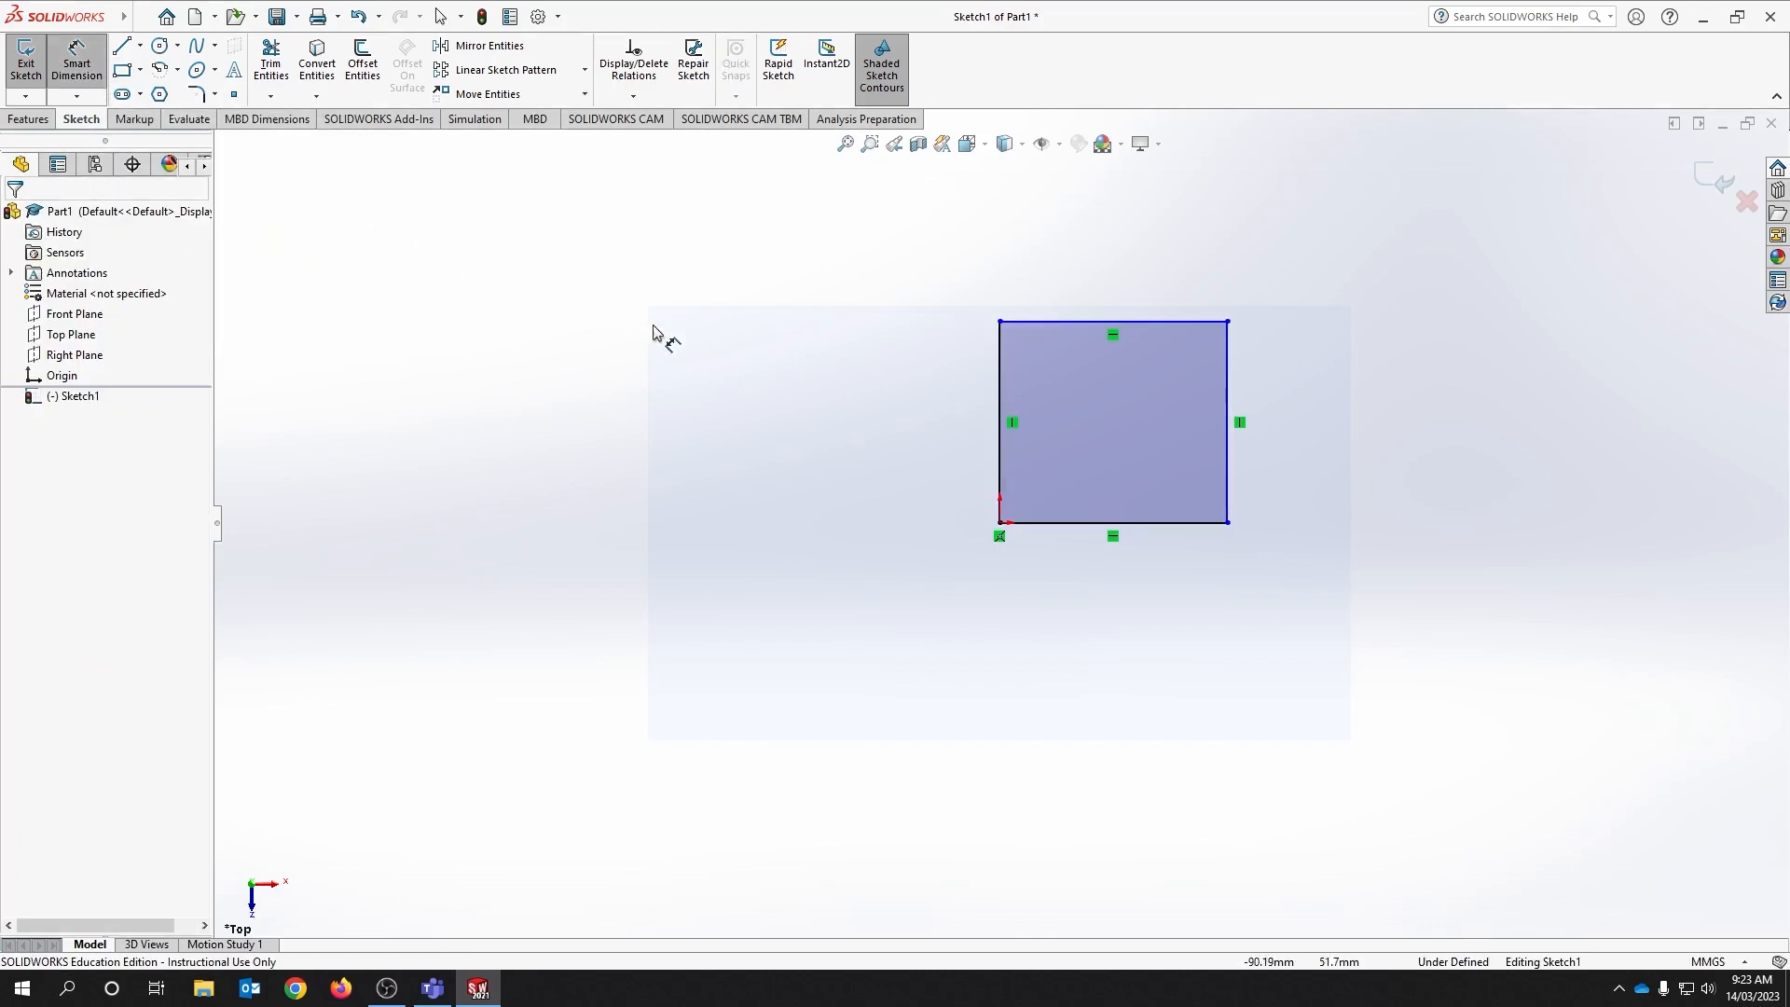
{"action": "left_click", "coordinate": [998, 418]}
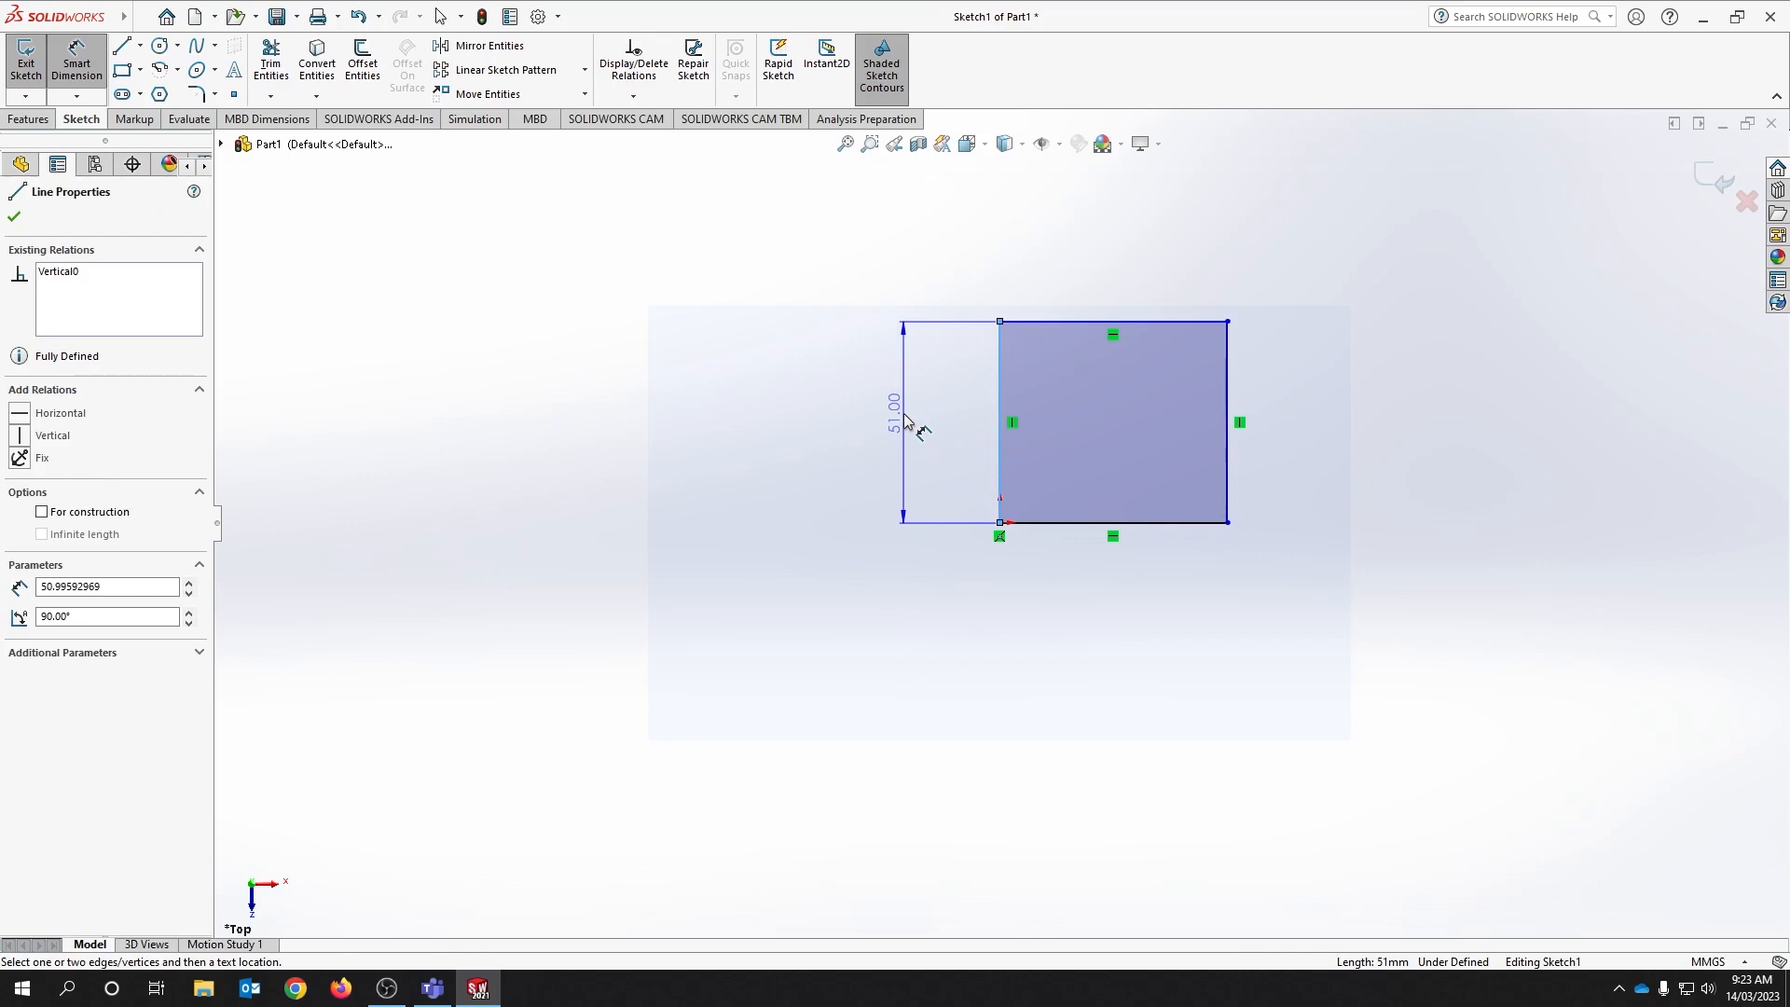
{"action": "key", "text": "Escape"}
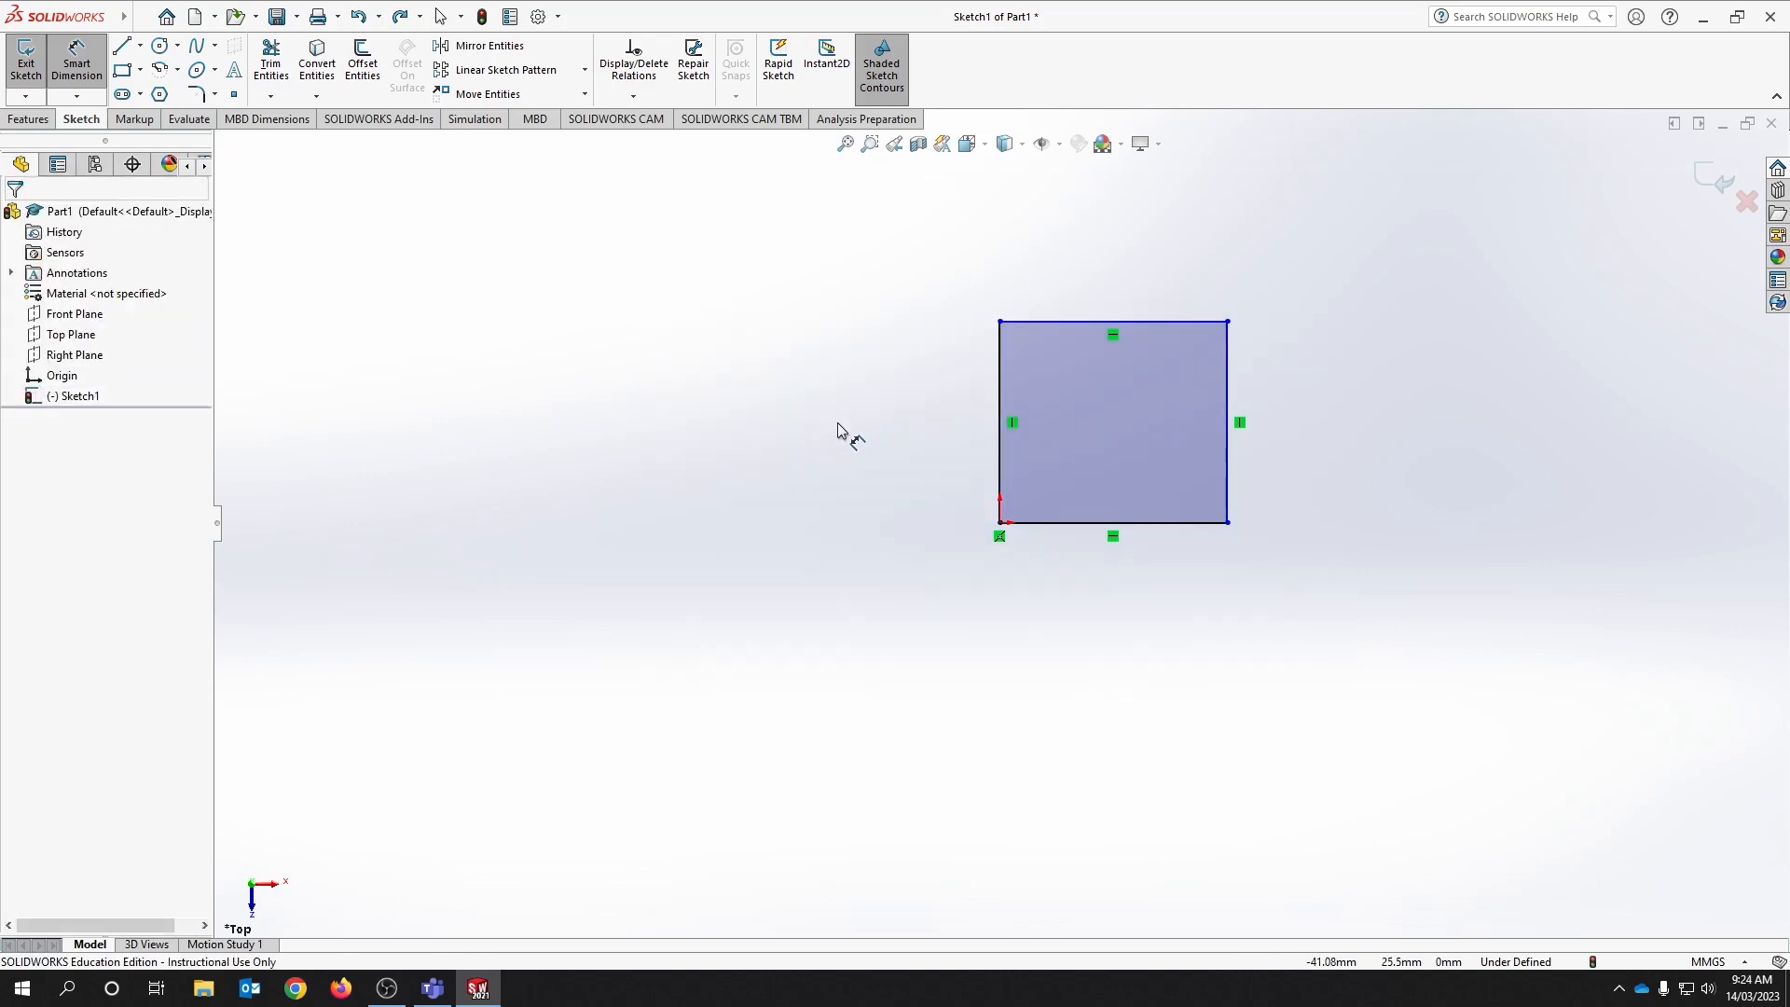
{"action": "left_click", "coordinate": [1004, 423]}
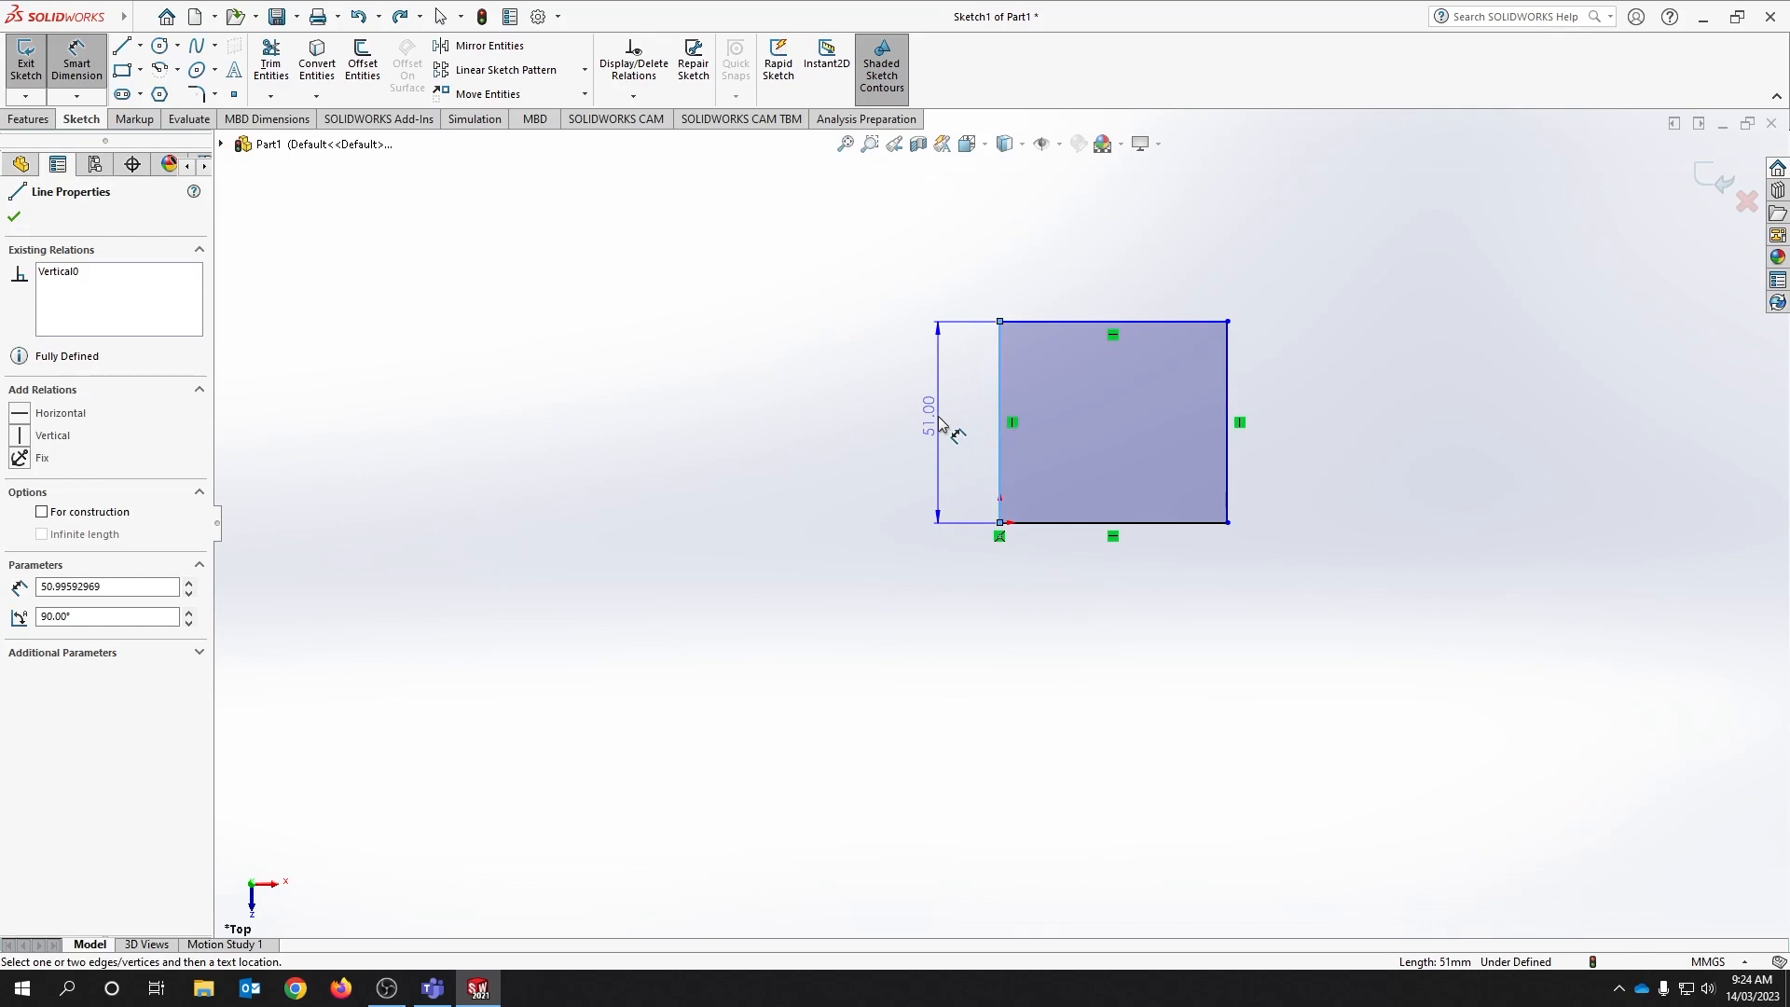
{"action": "left_click", "coordinate": [940, 424]}
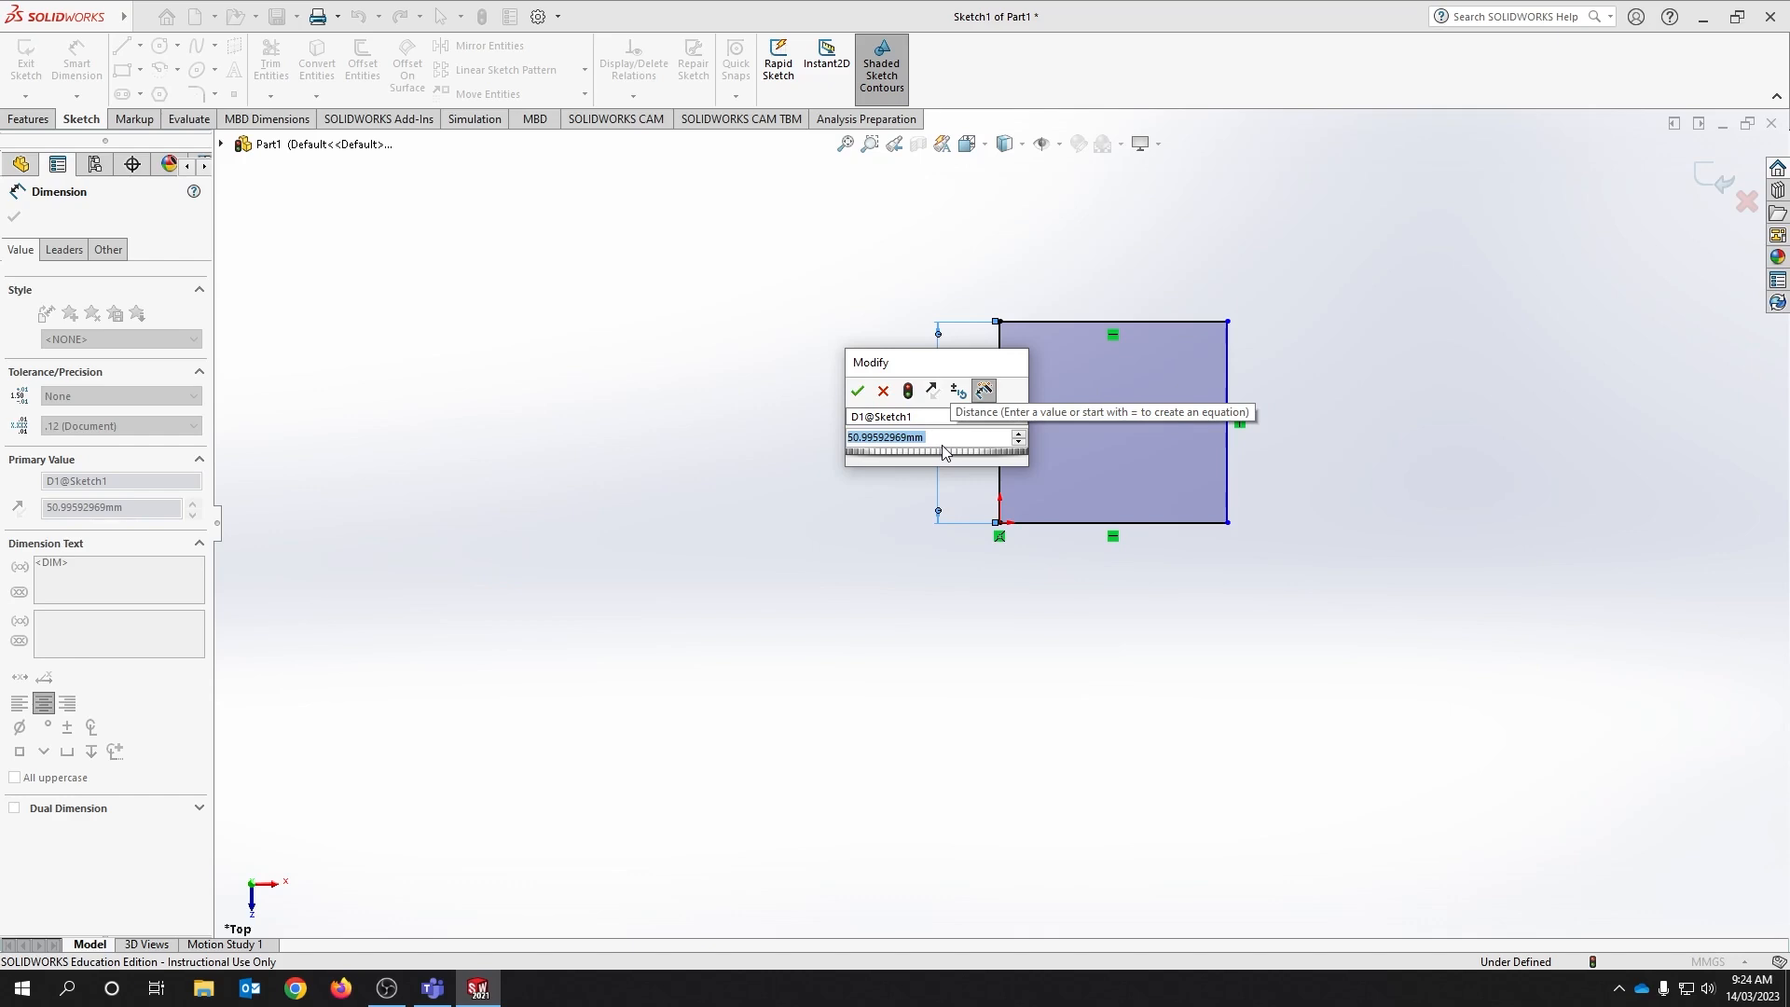
{"action": "type", "text": "5"}
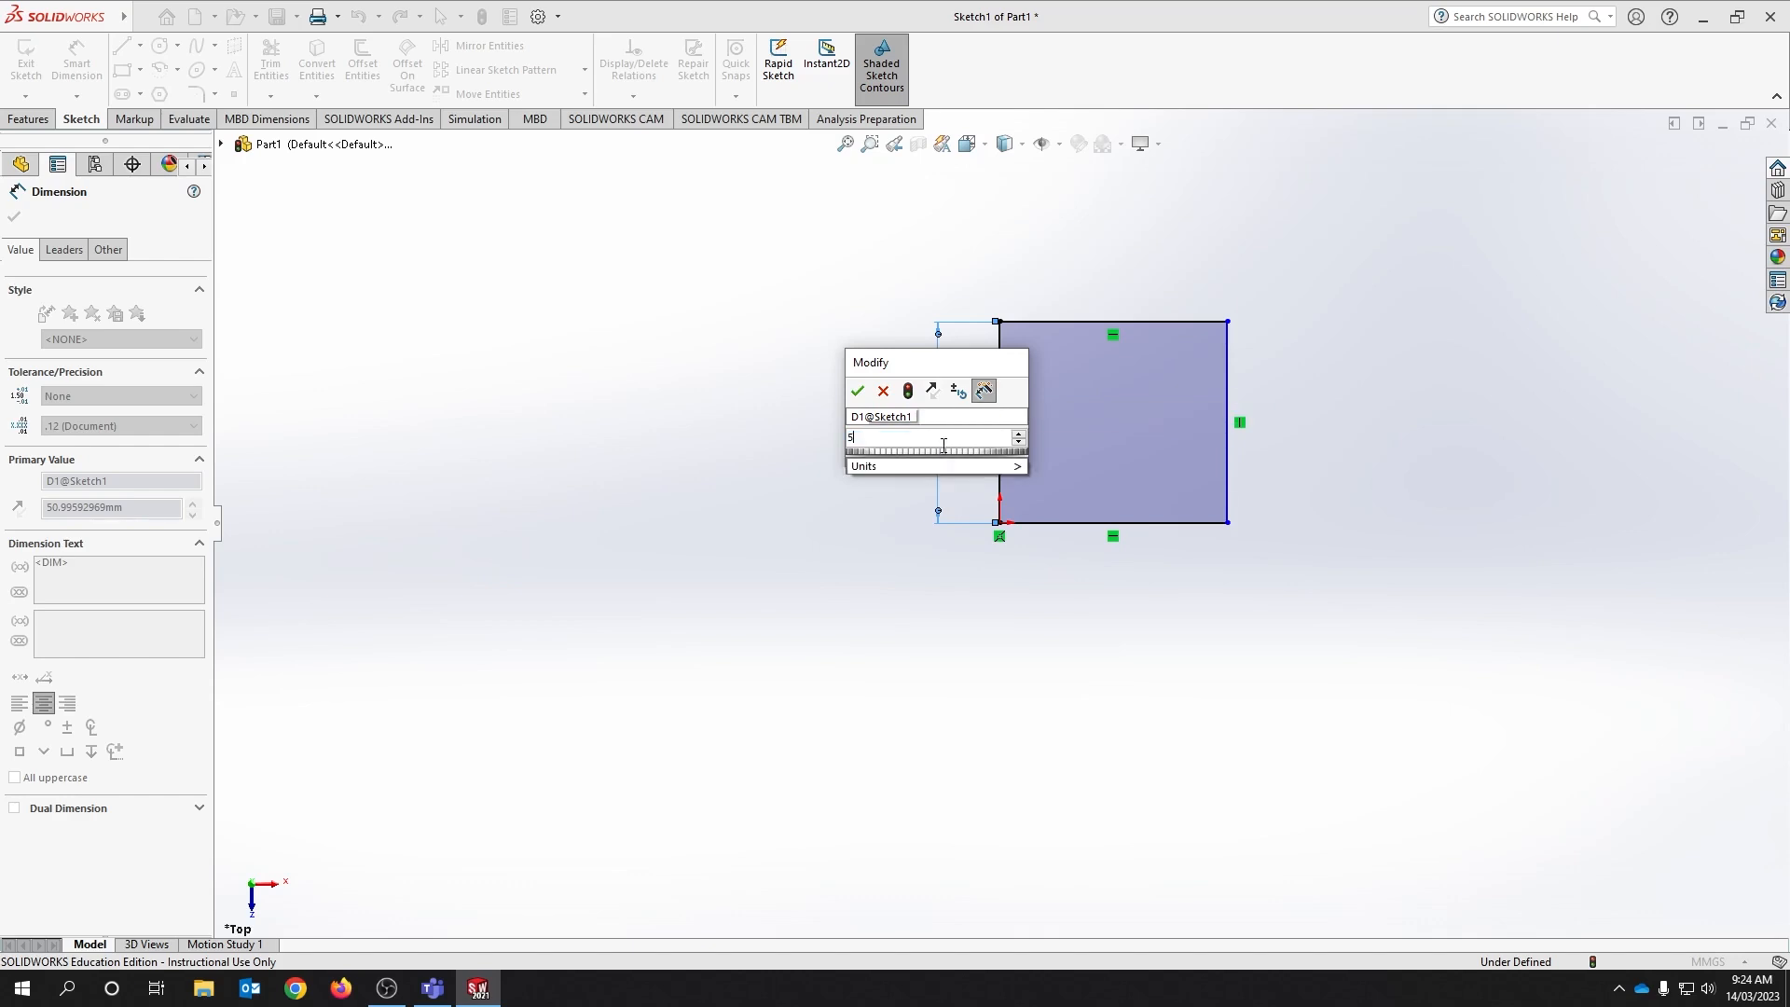
{"action": "type", "text": "0"}
{"action": "type", "text": "mm"}
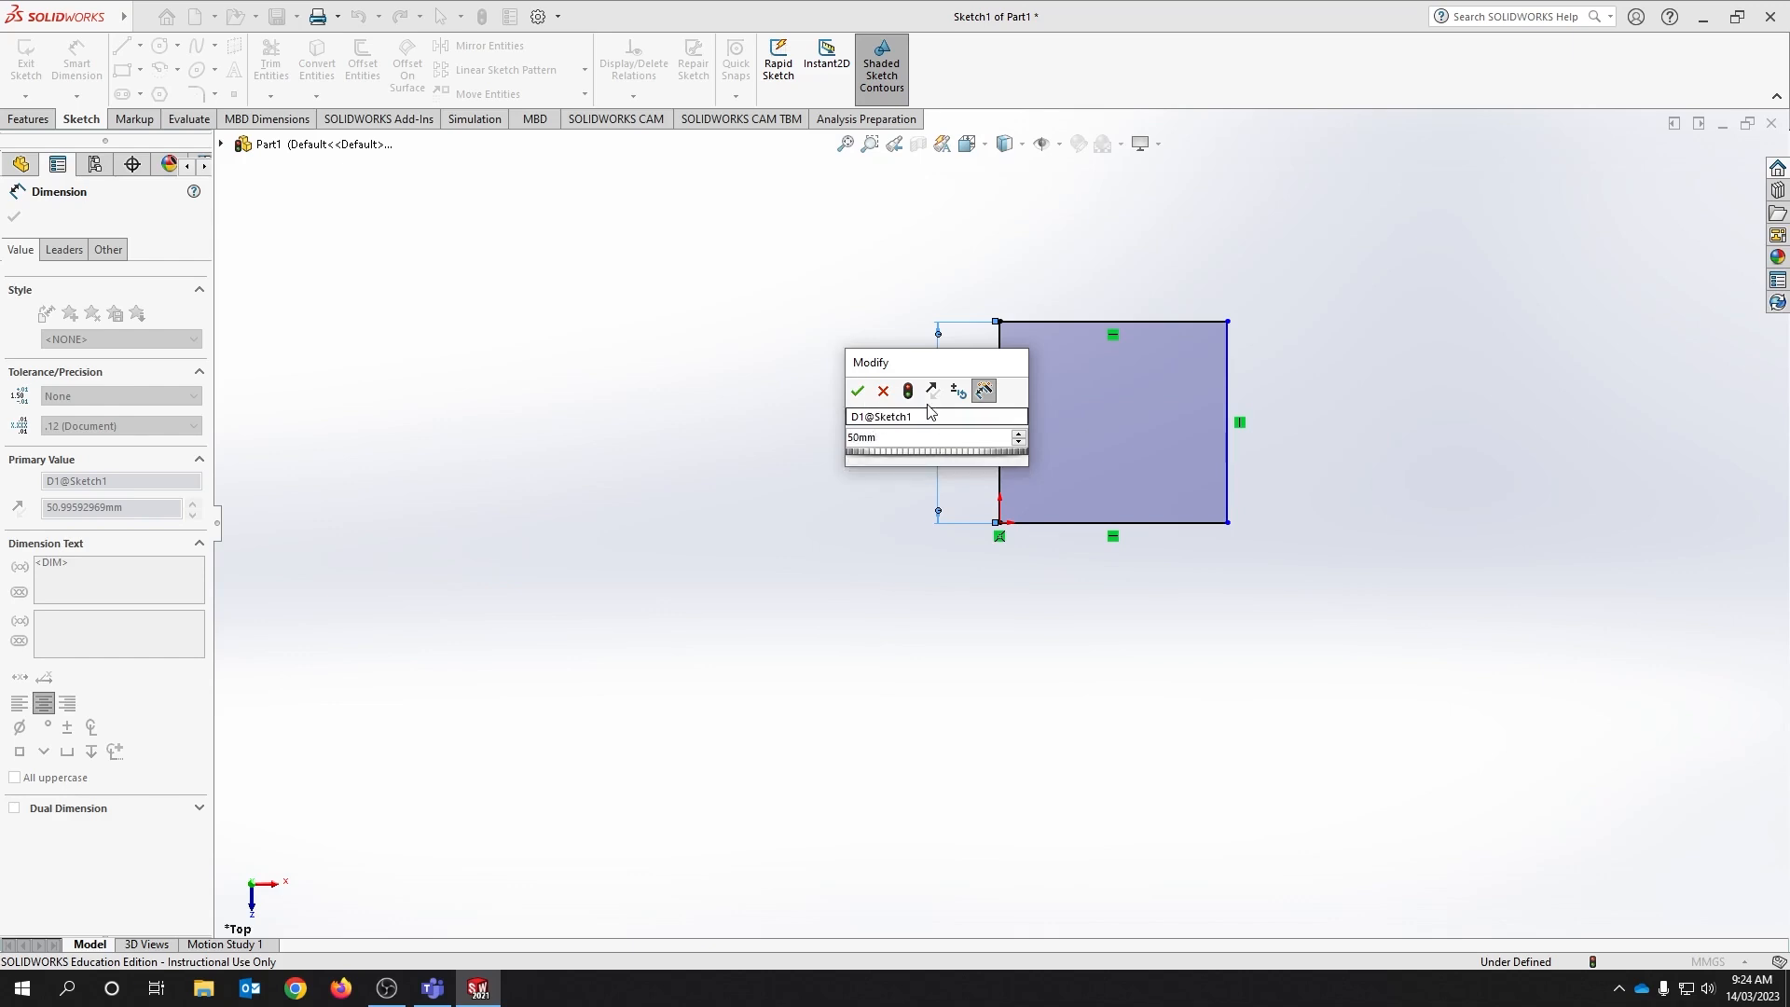
{"action": "left_click", "coordinate": [859, 392]}
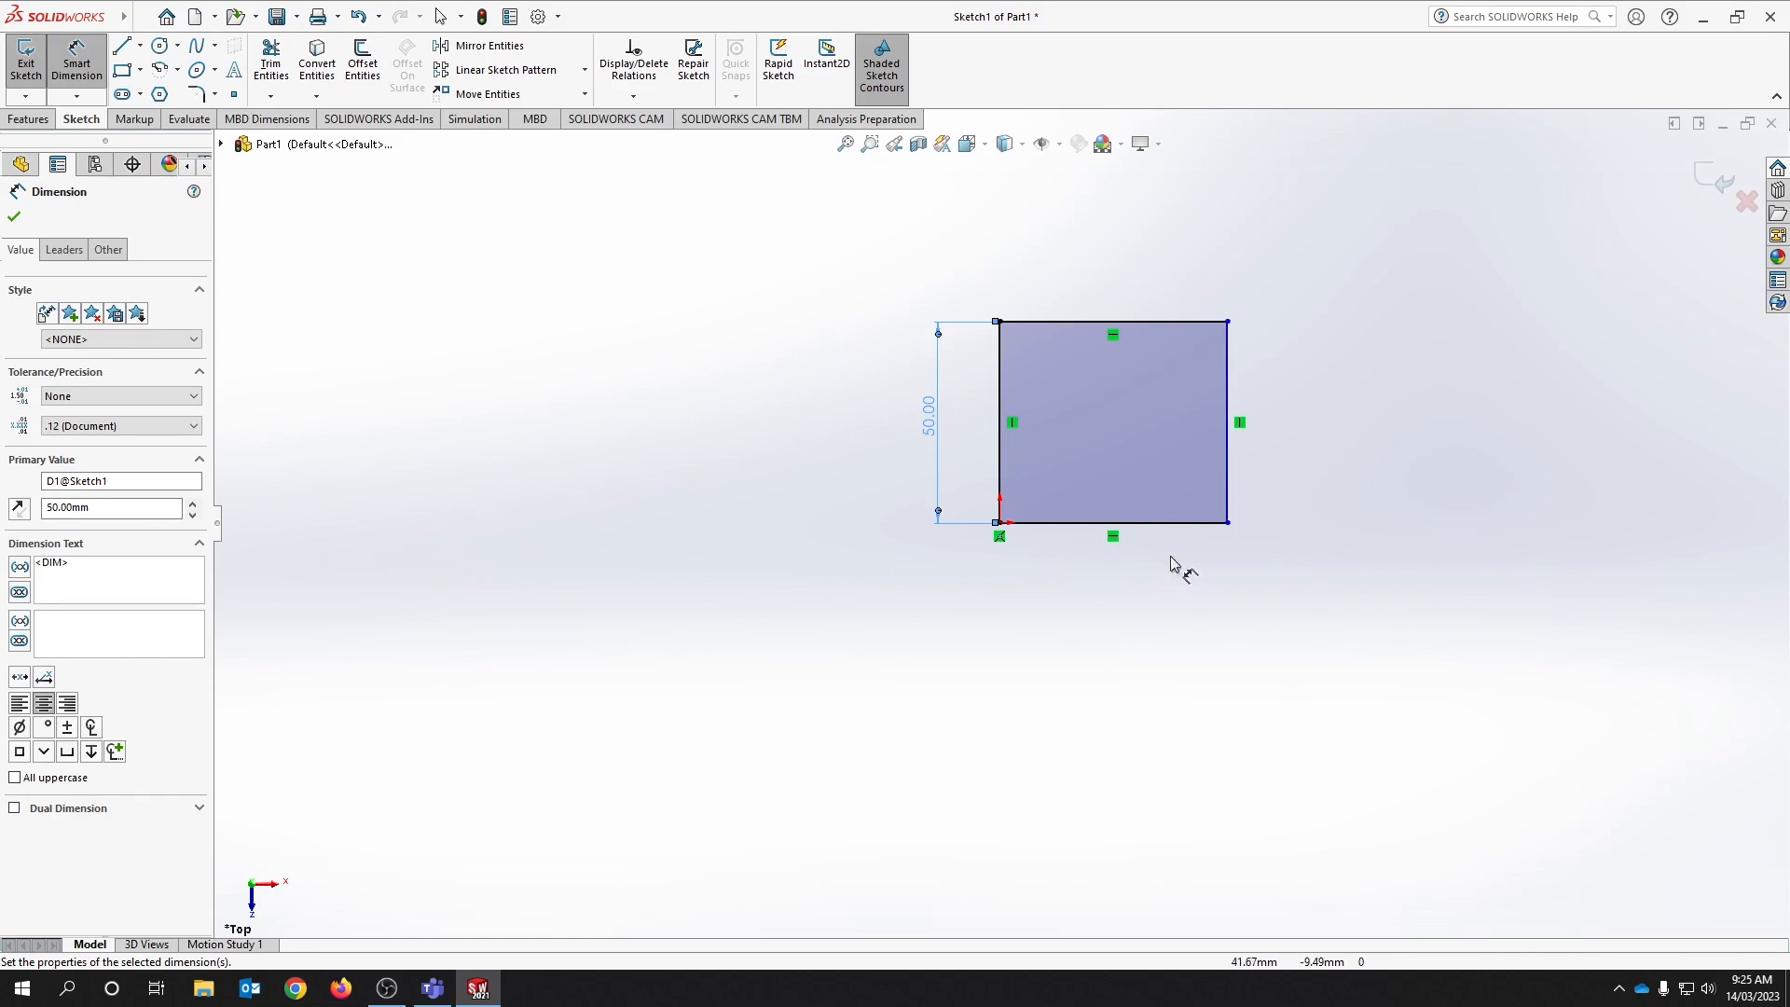
Dimension the distance between the rectangle's two vertical sides above its top edge, setting it to 50 mm.
{"action": "left_click", "coordinate": [998, 372]}
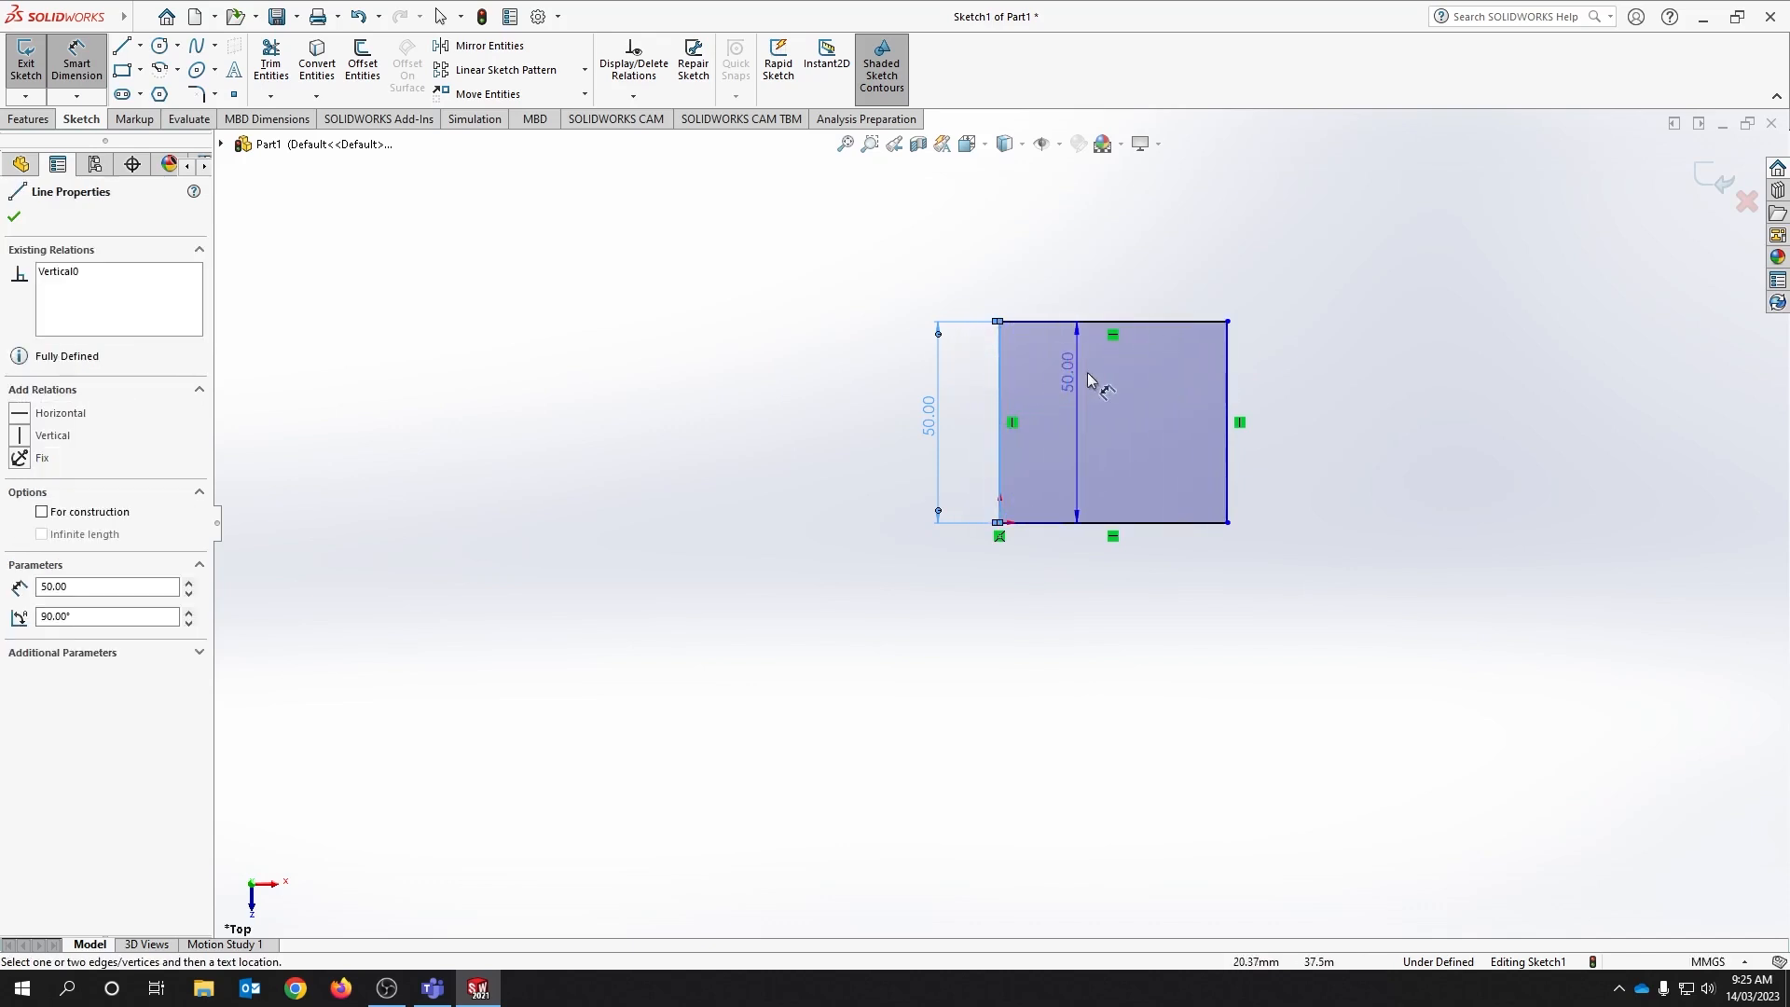
{"action": "left_click", "coordinate": [1227, 381]}
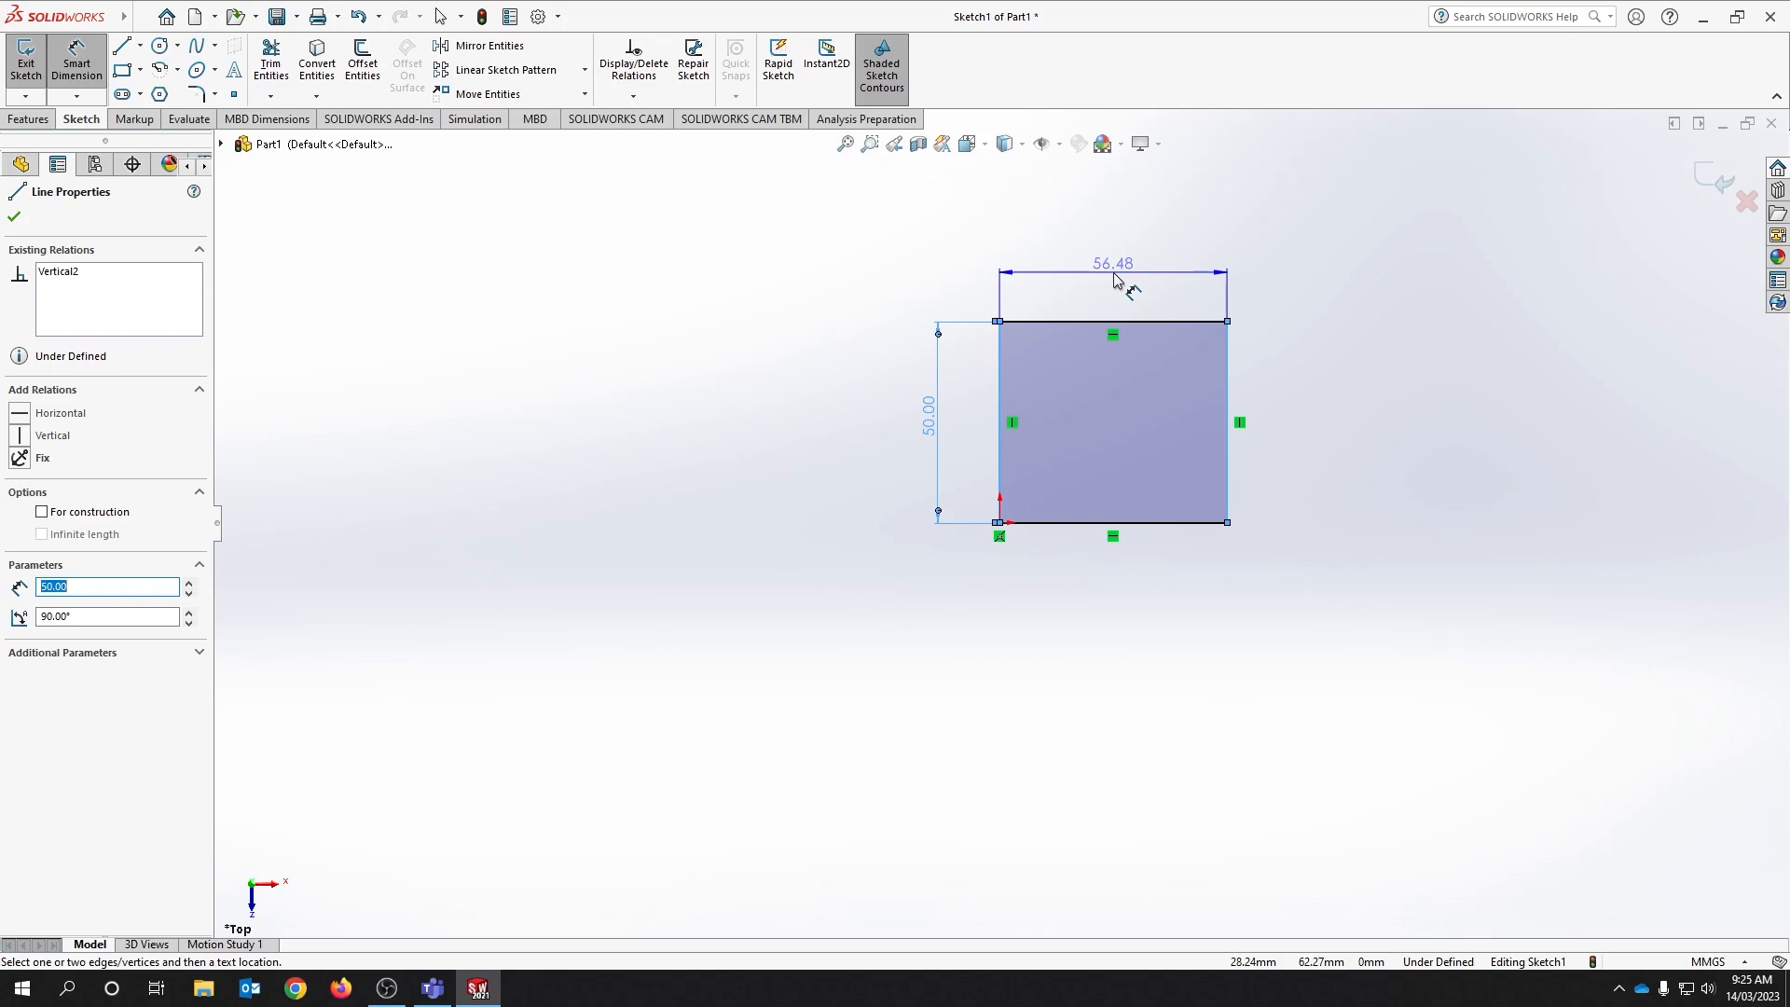
{"action": "left_click", "coordinate": [1114, 279]}
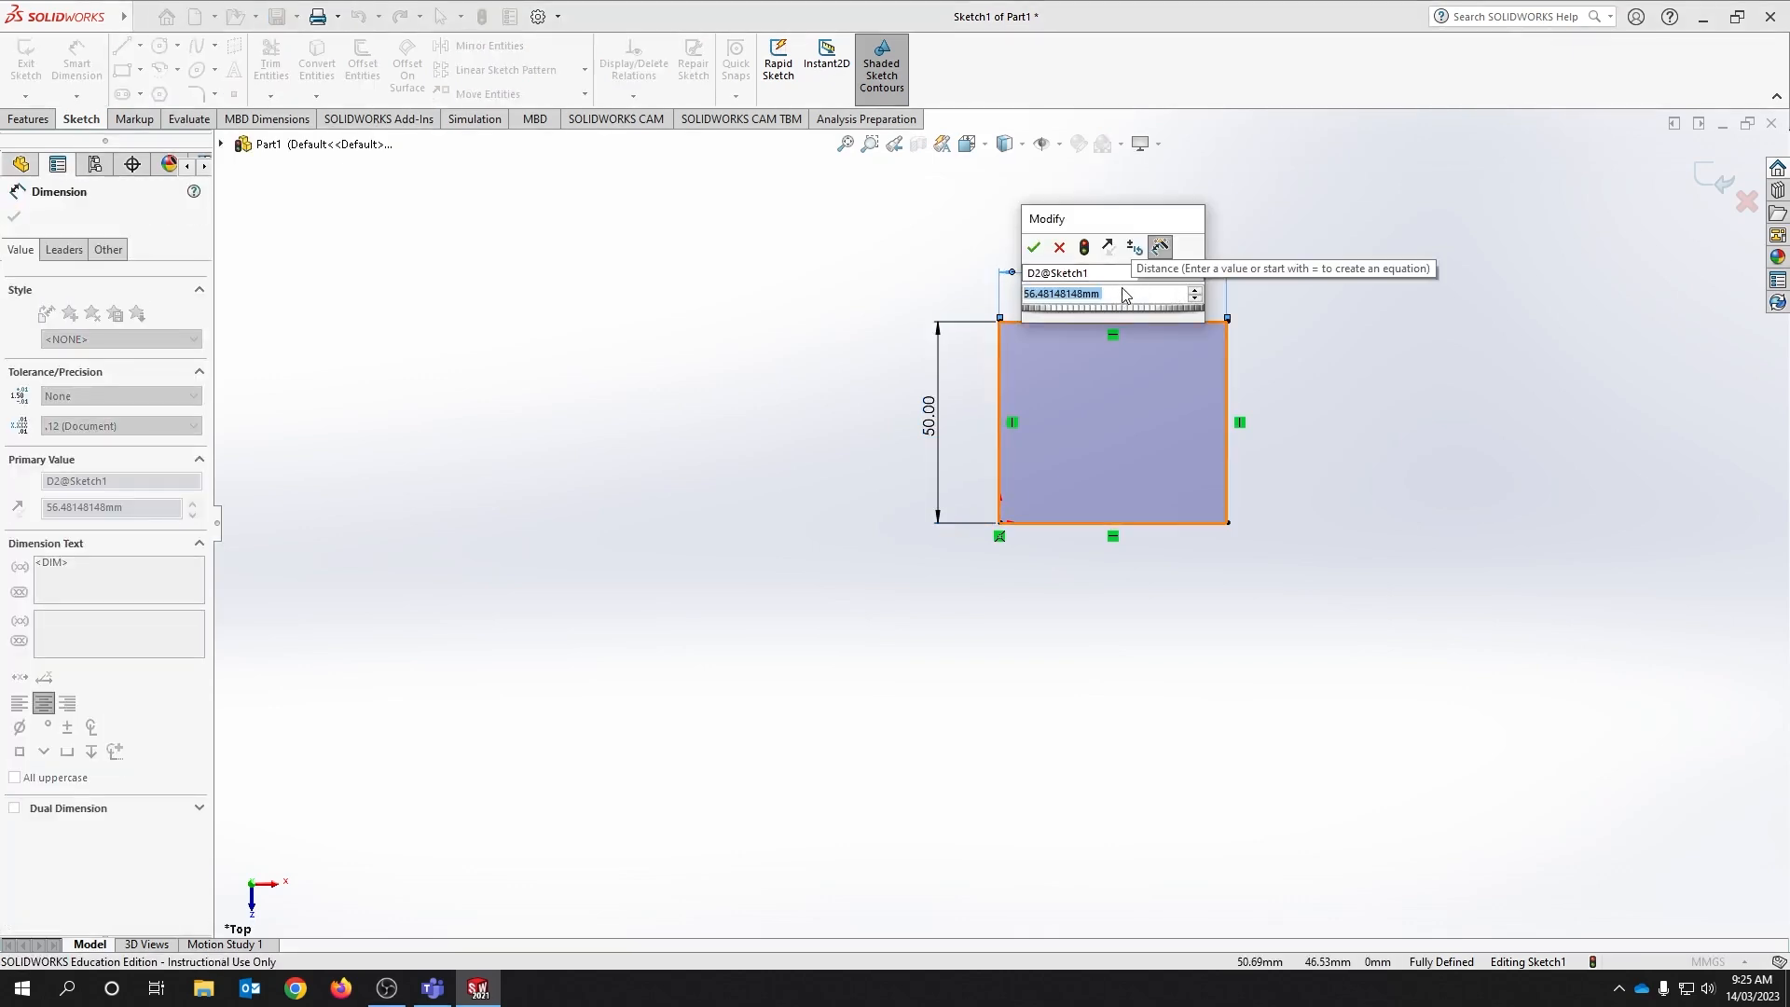
{"action": "type", "text": "50"}
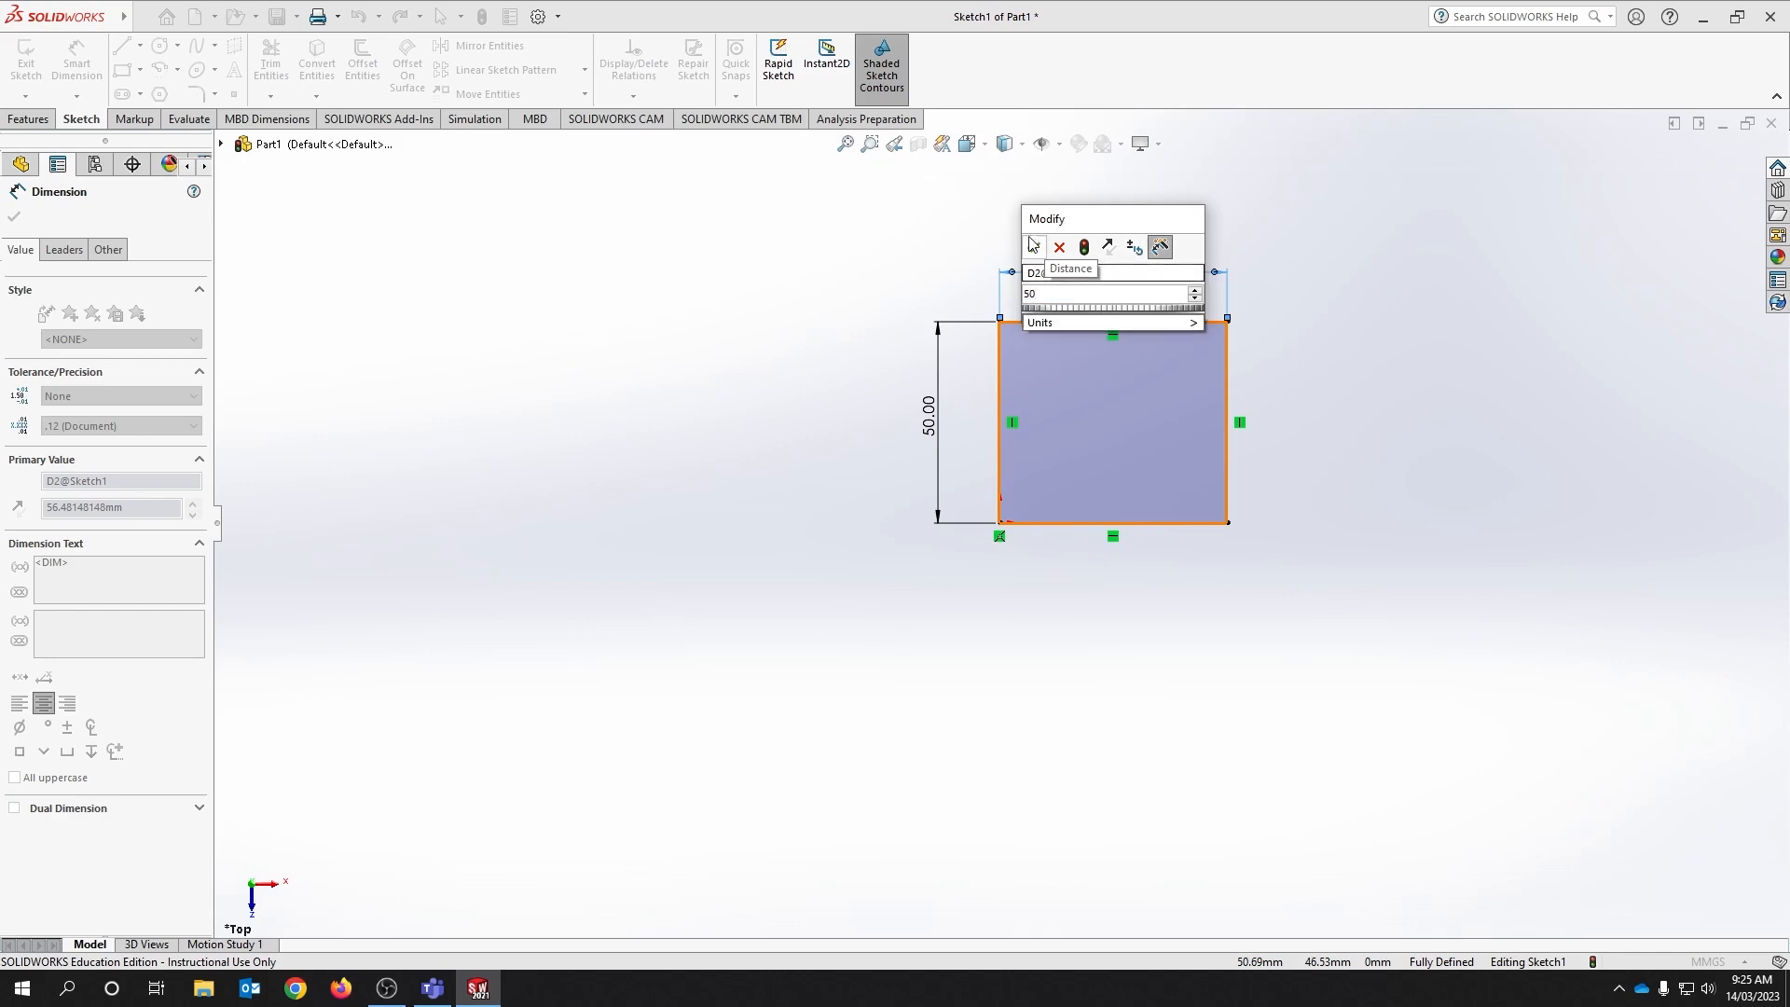
{"action": "type", "text": "mm"}
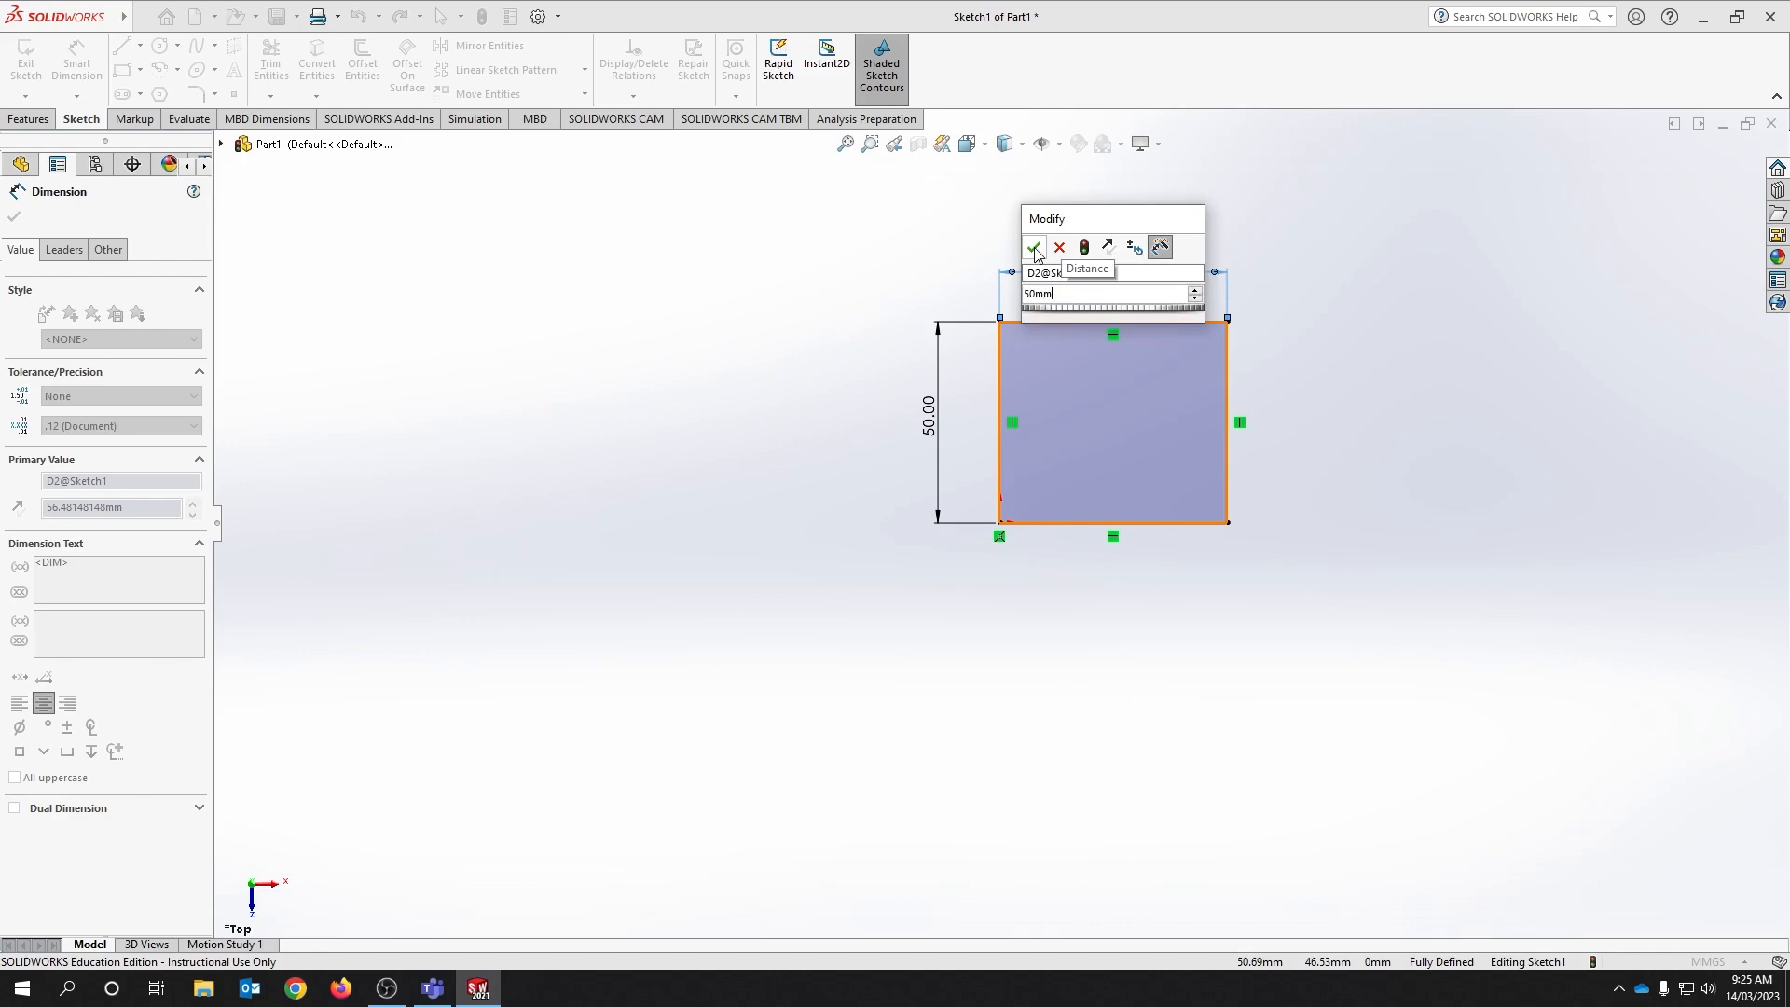
{"action": "left_click", "coordinate": [1034, 248]}
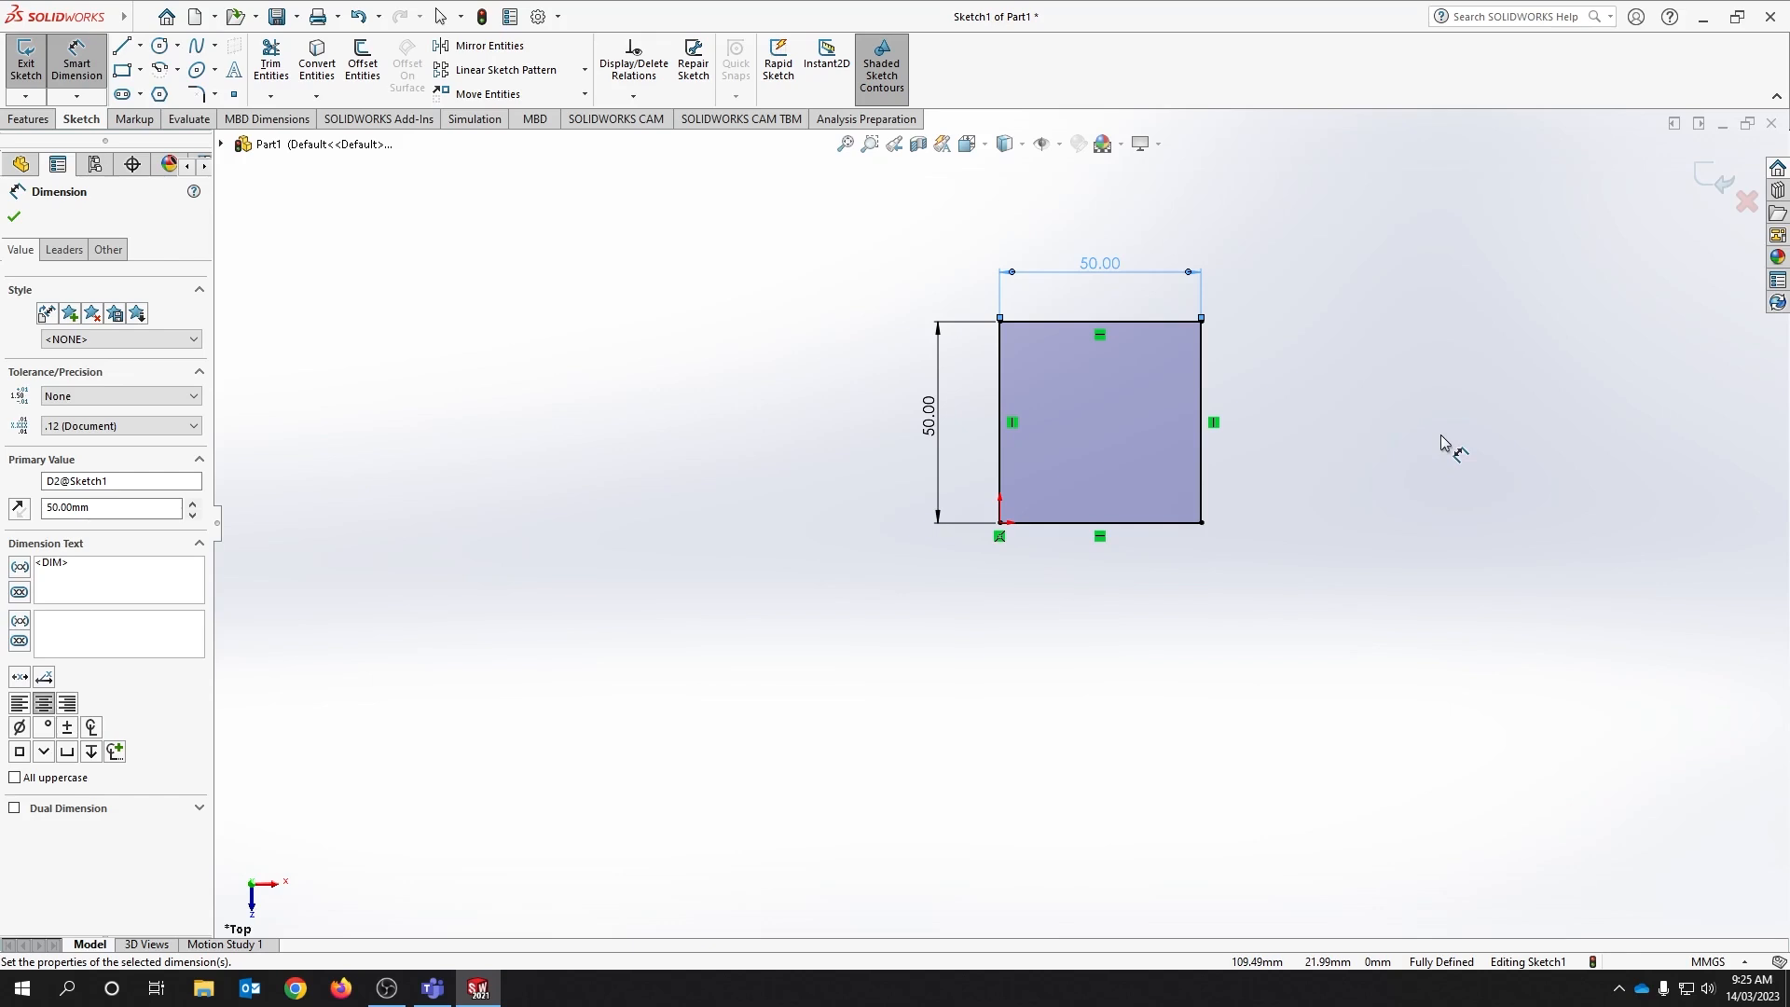
{"action": "left_click", "coordinate": [15, 218]}
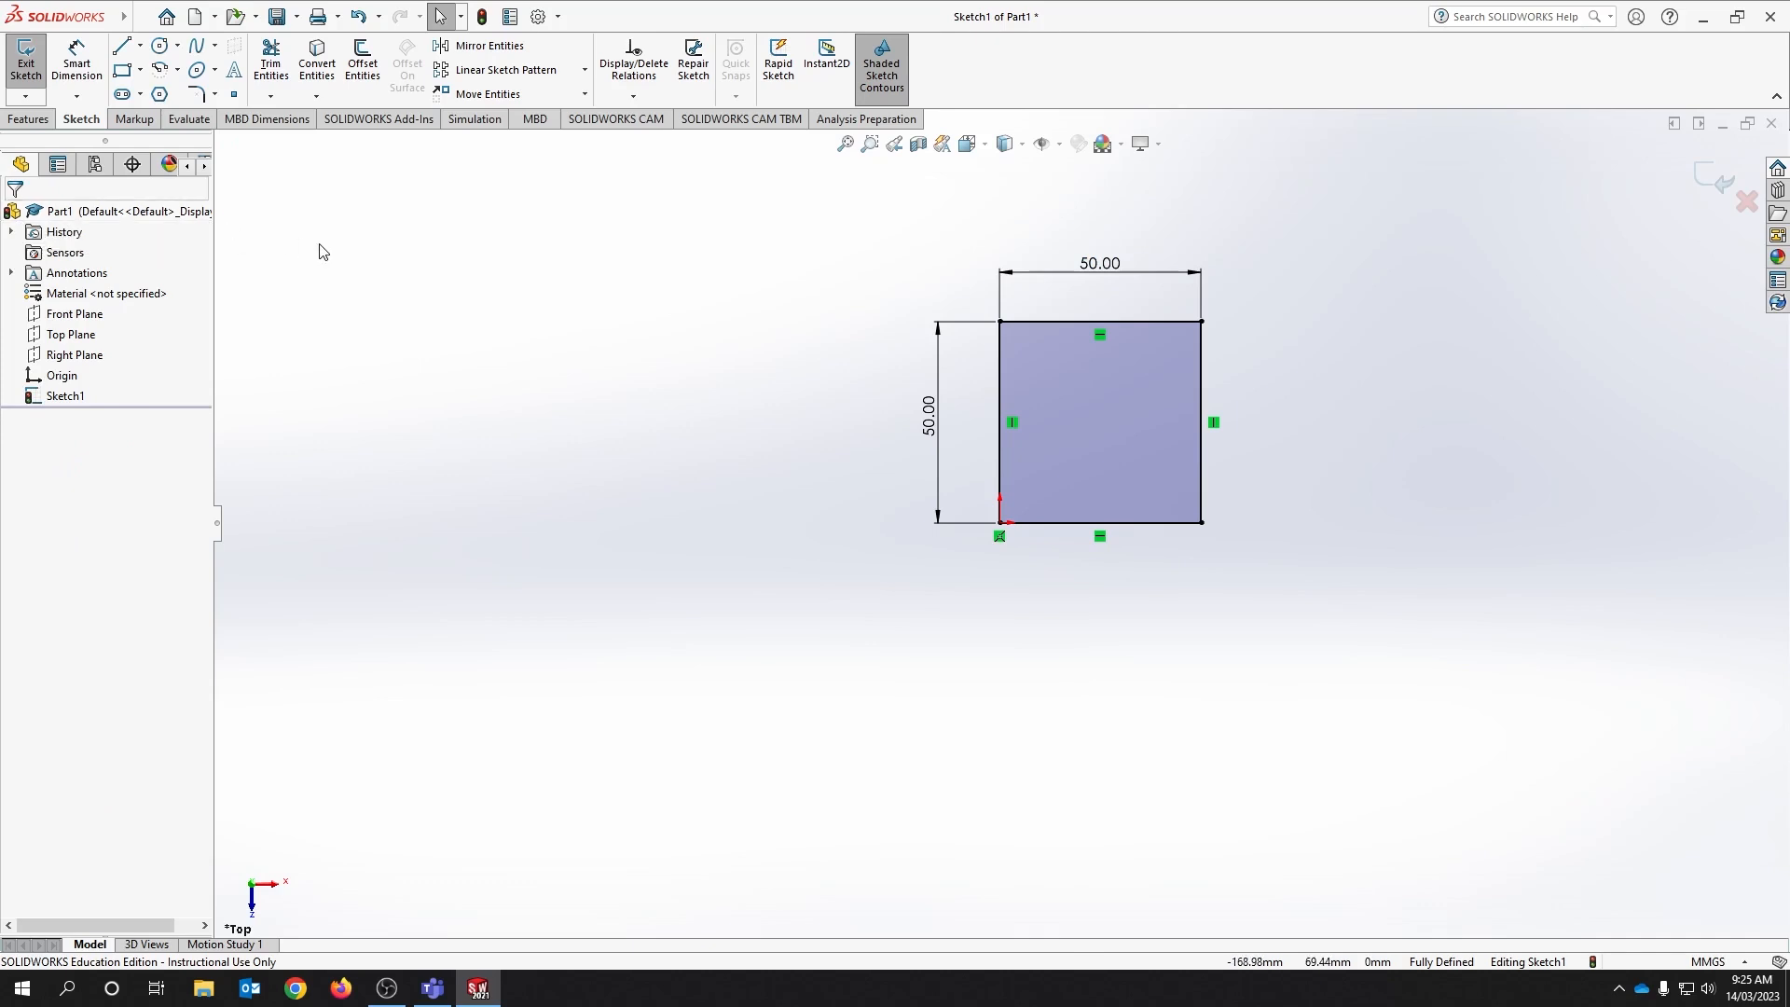
Extrude the square sketch as a Blind boss from the sketch plane to a depth of 50 mm.
{"action": "left_click", "coordinate": [31, 119]}
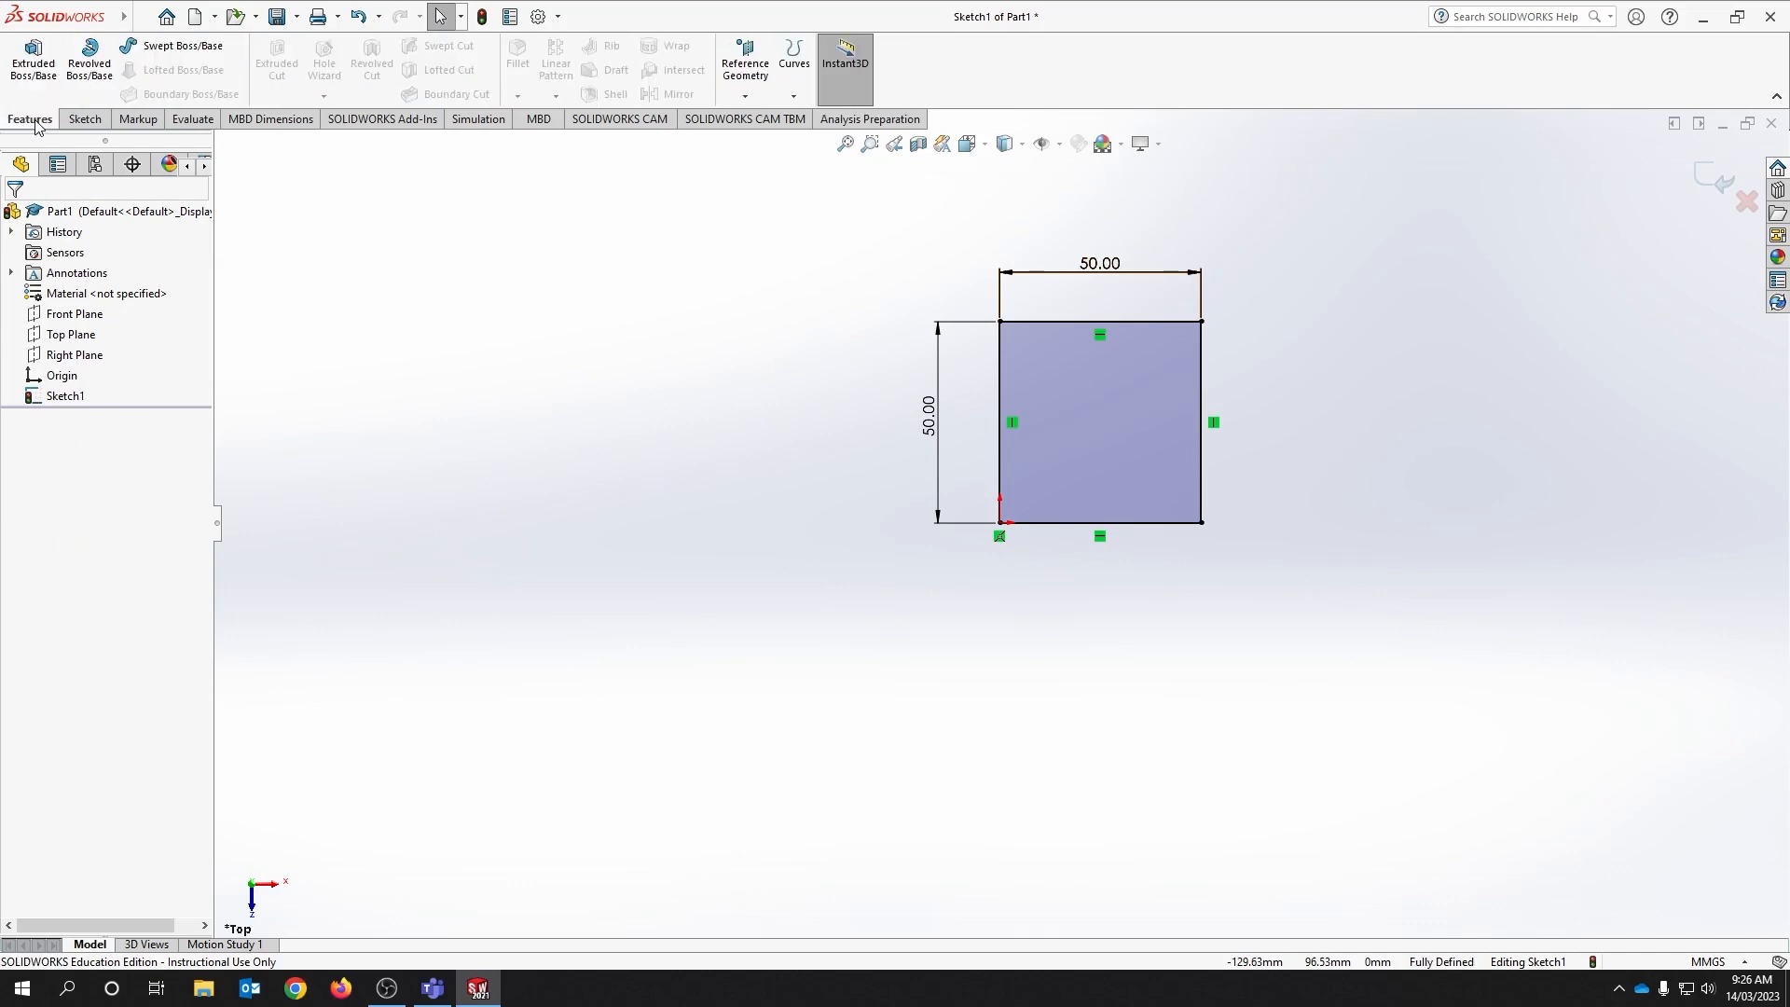
{"action": "left_click", "coordinate": [35, 54]}
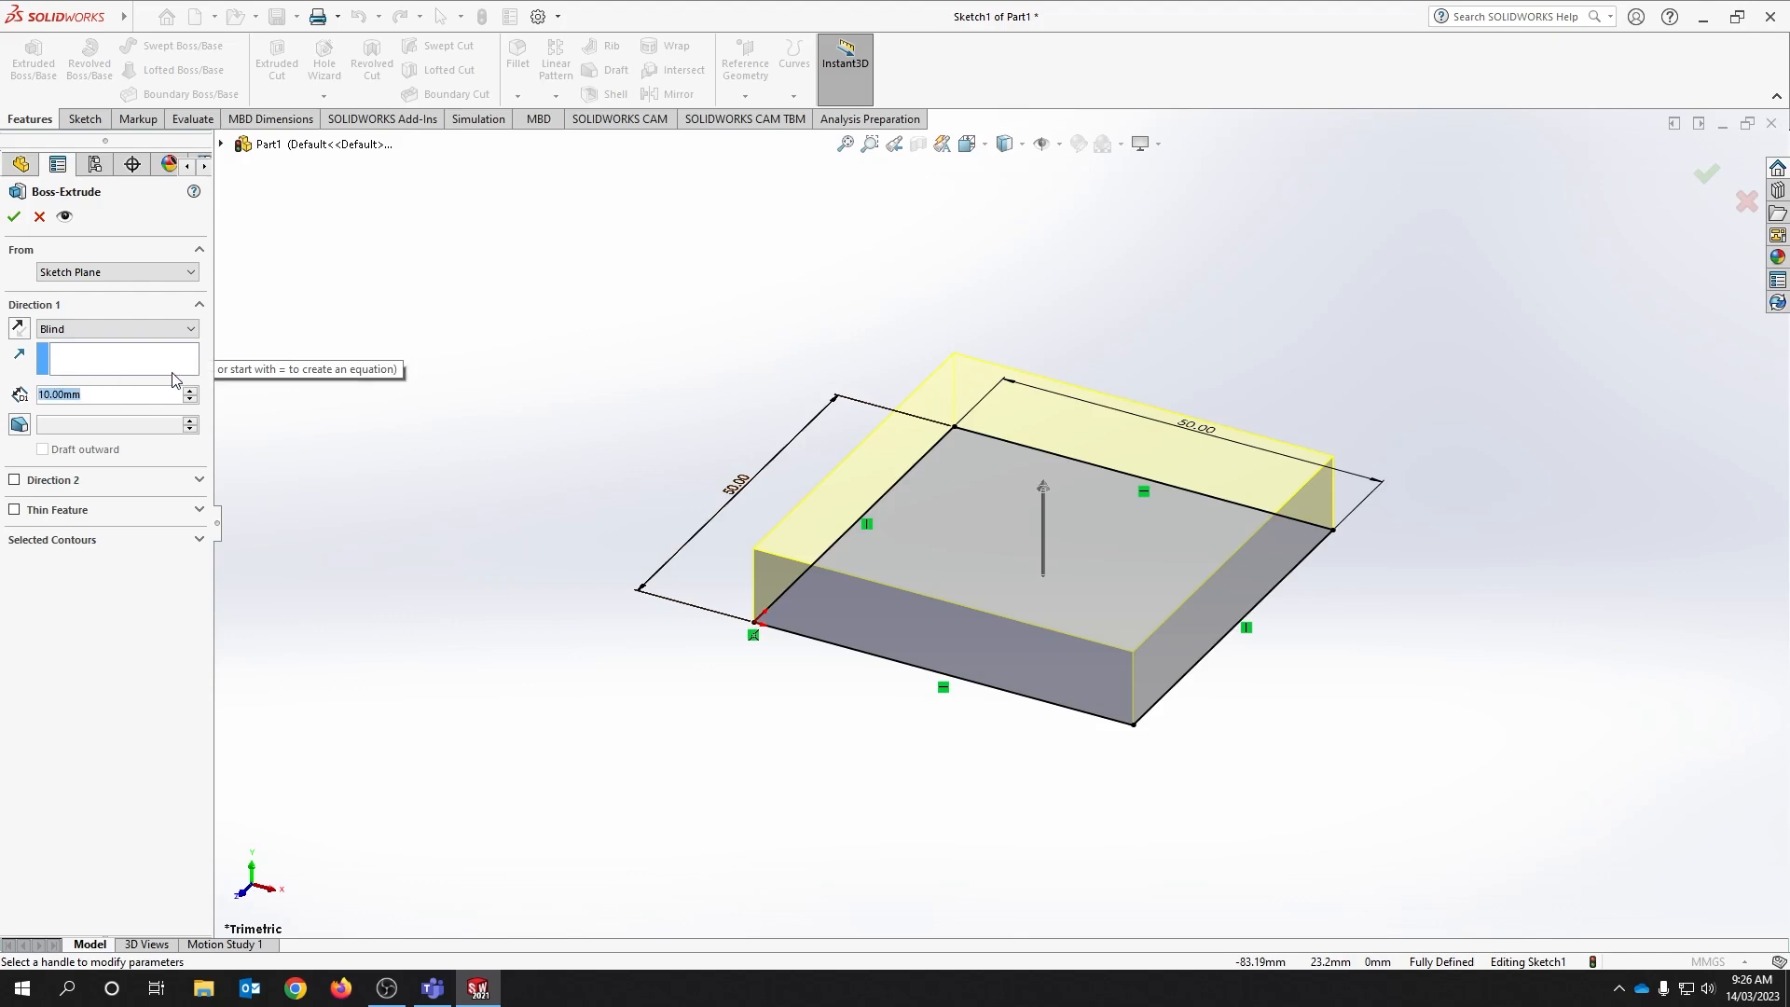
{"action": "type", "text": "50"}
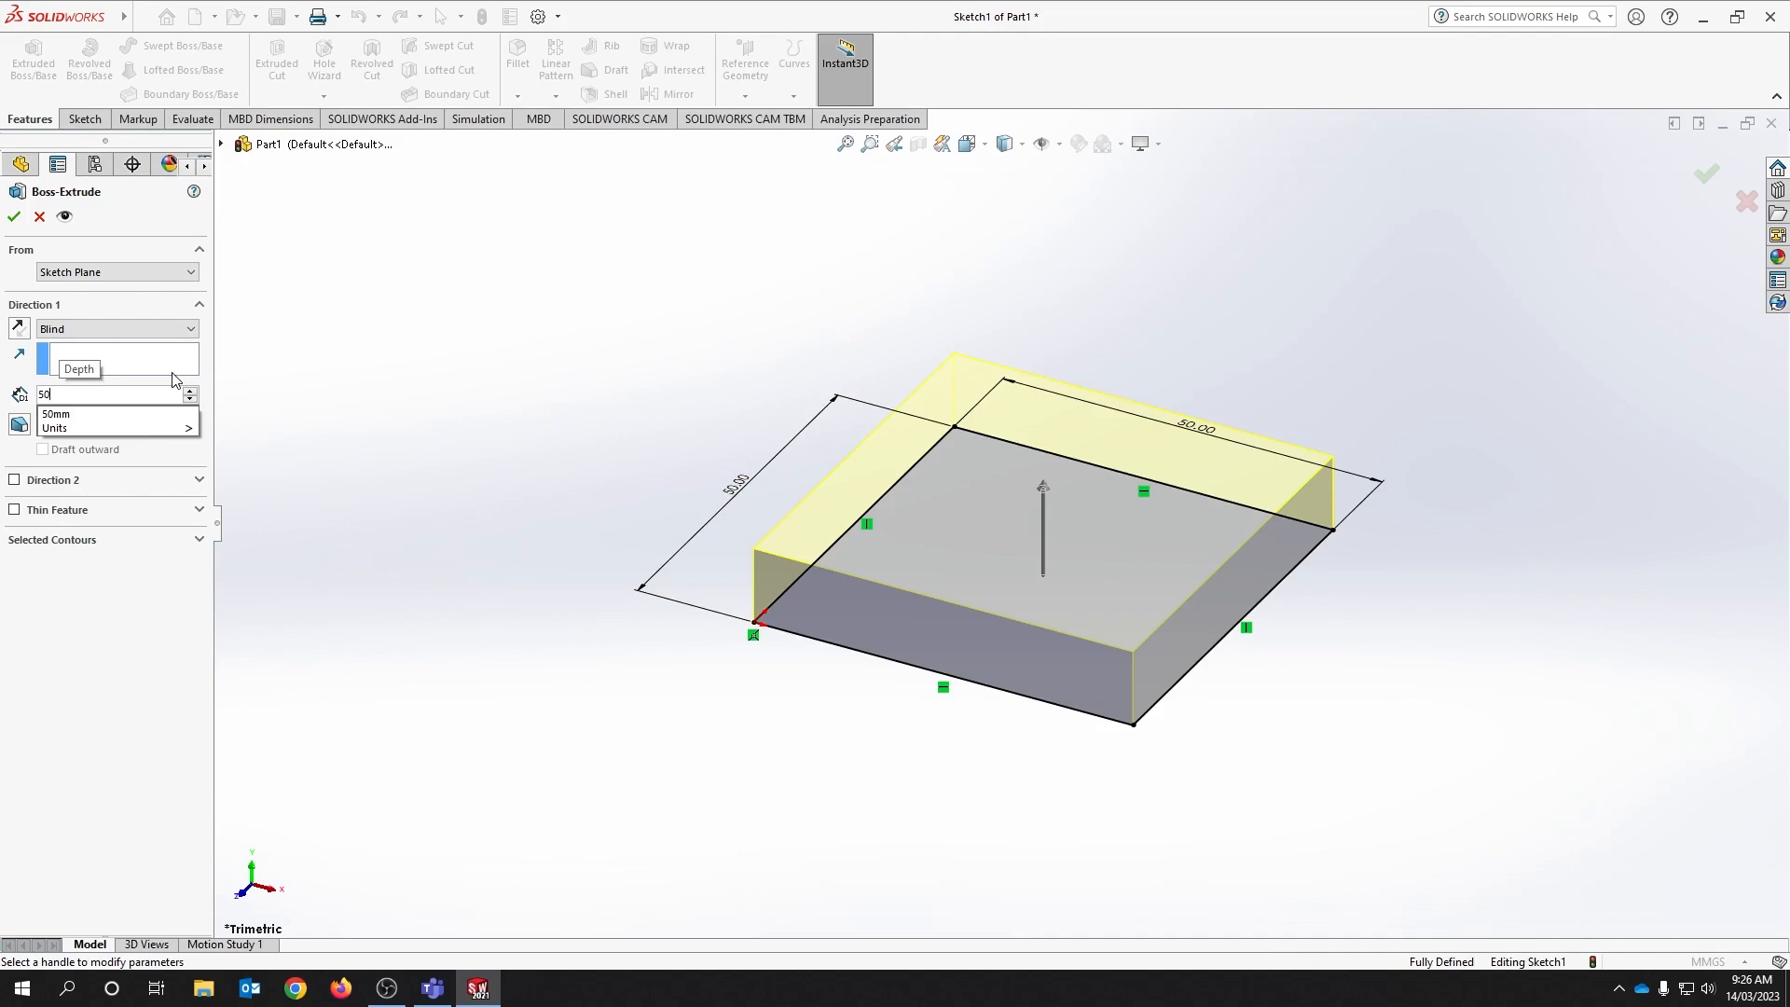
{"action": "type", "text": "mm"}
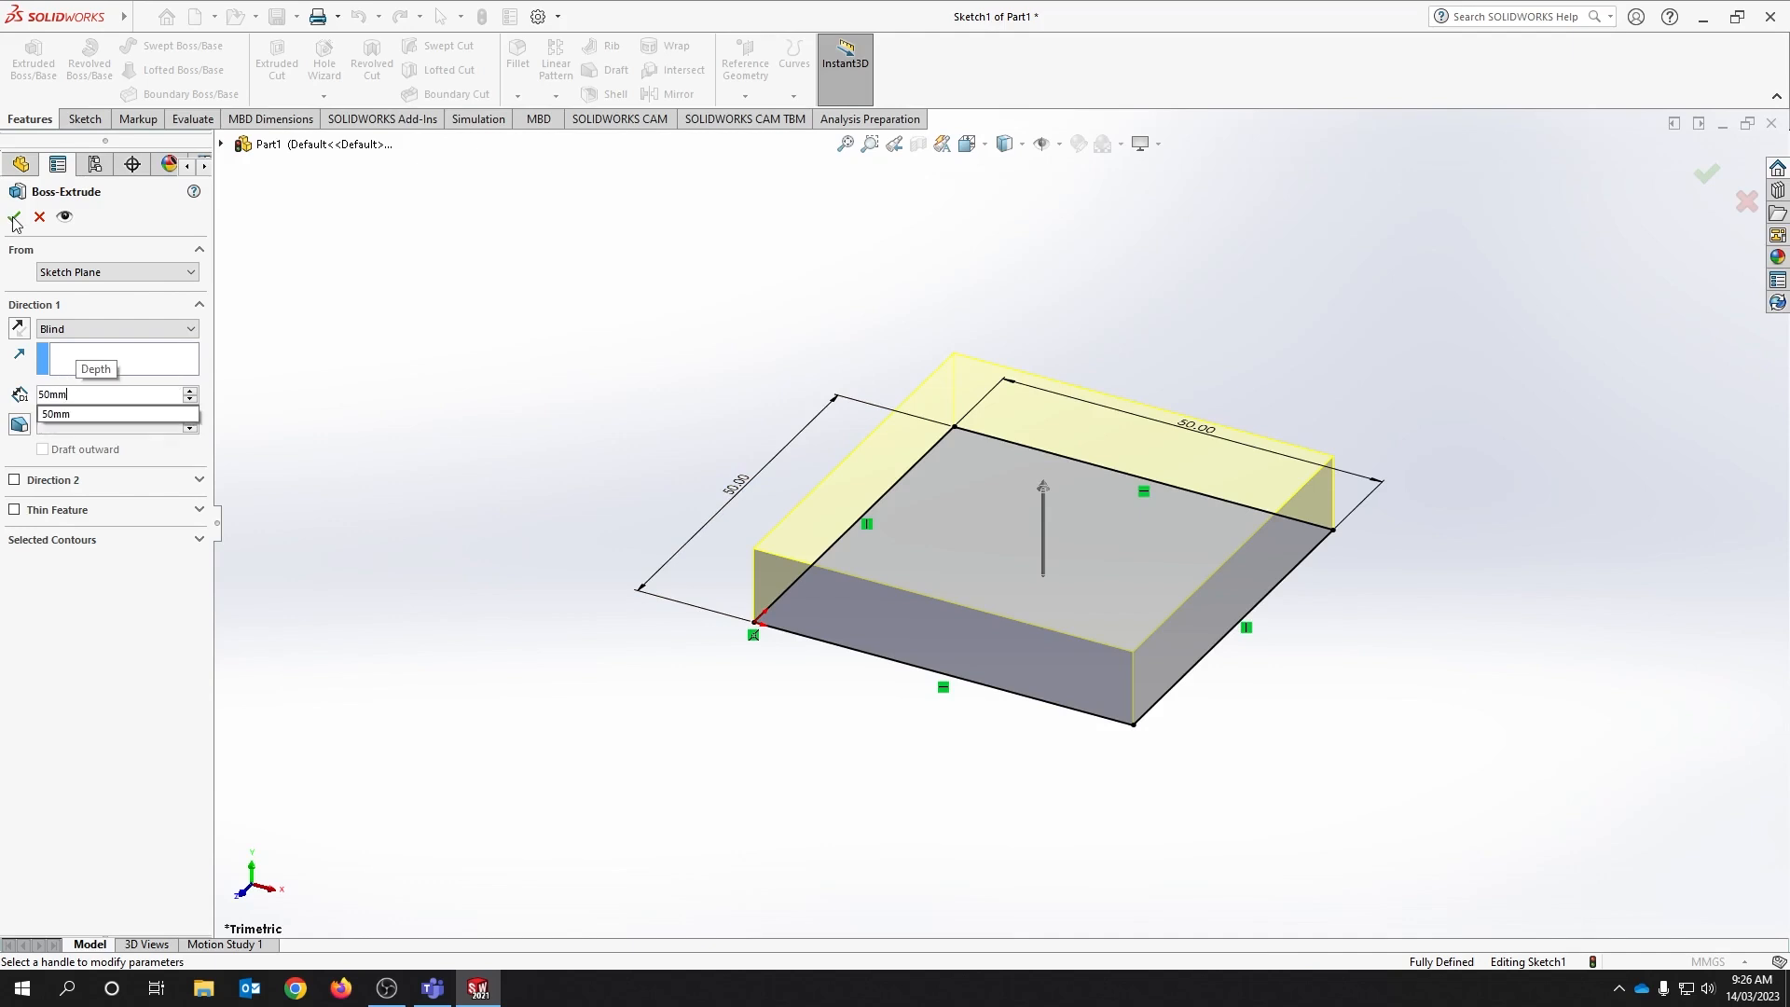
{"action": "key", "text": "Return"}
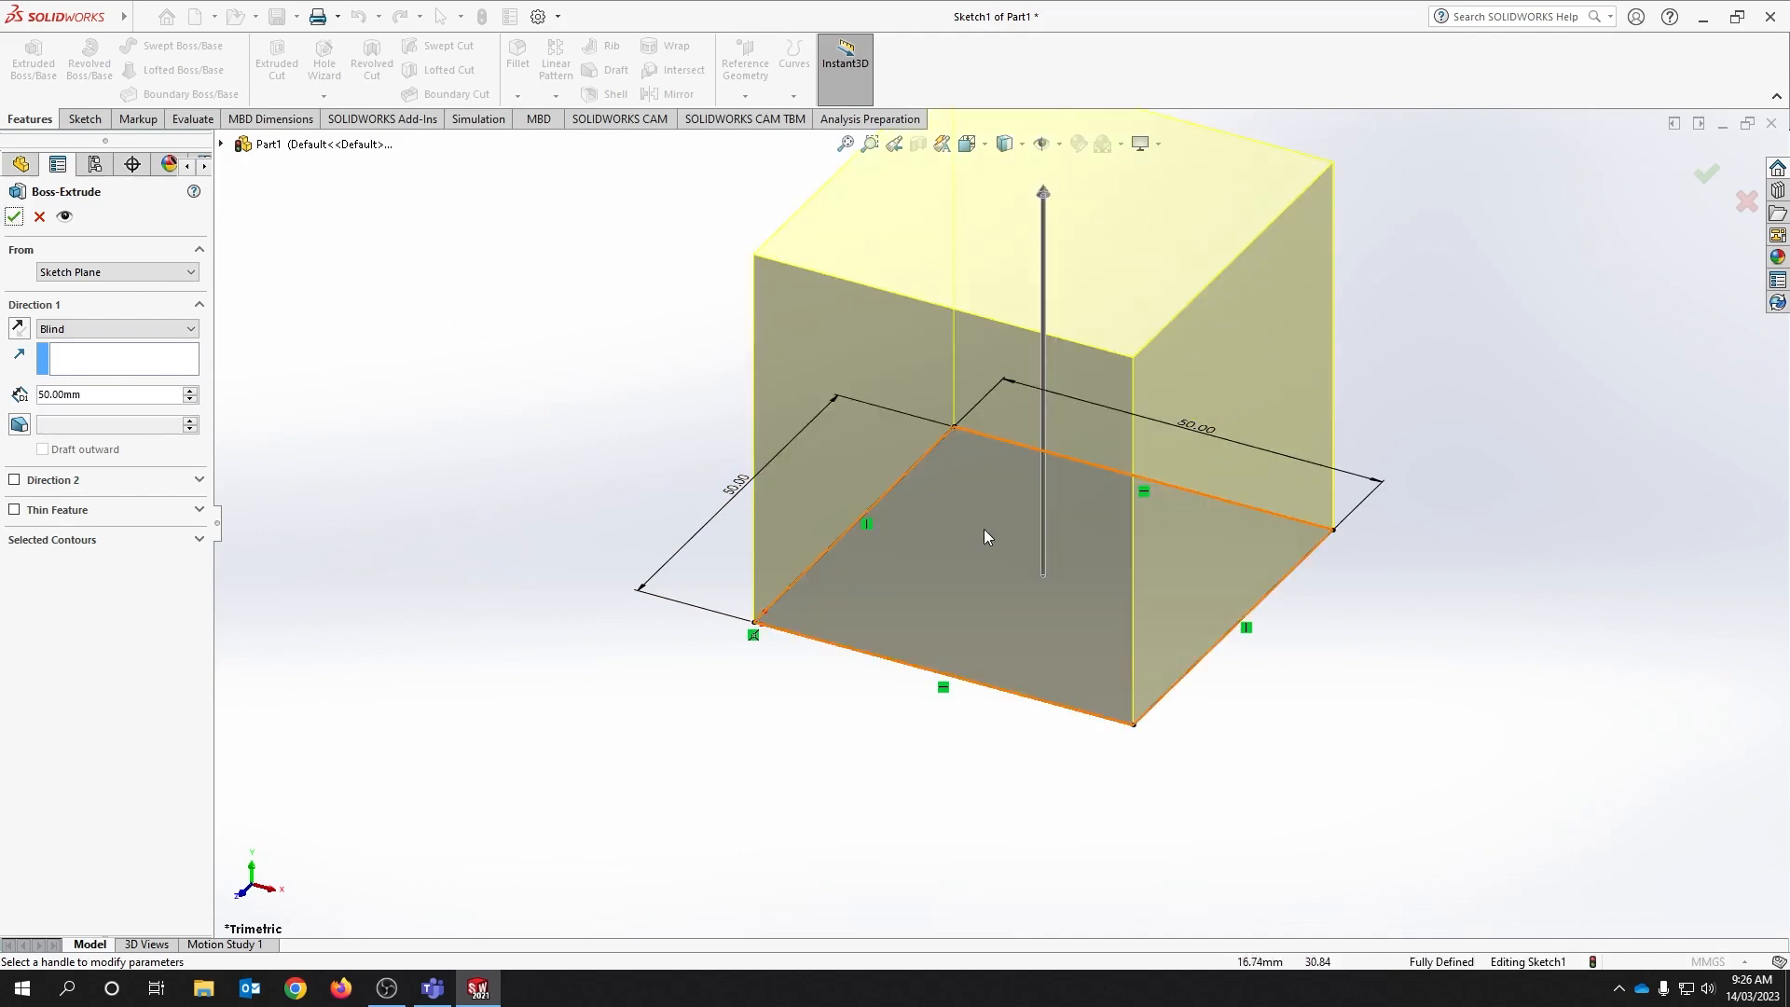
{"action": "left_click", "coordinate": [14, 216]}
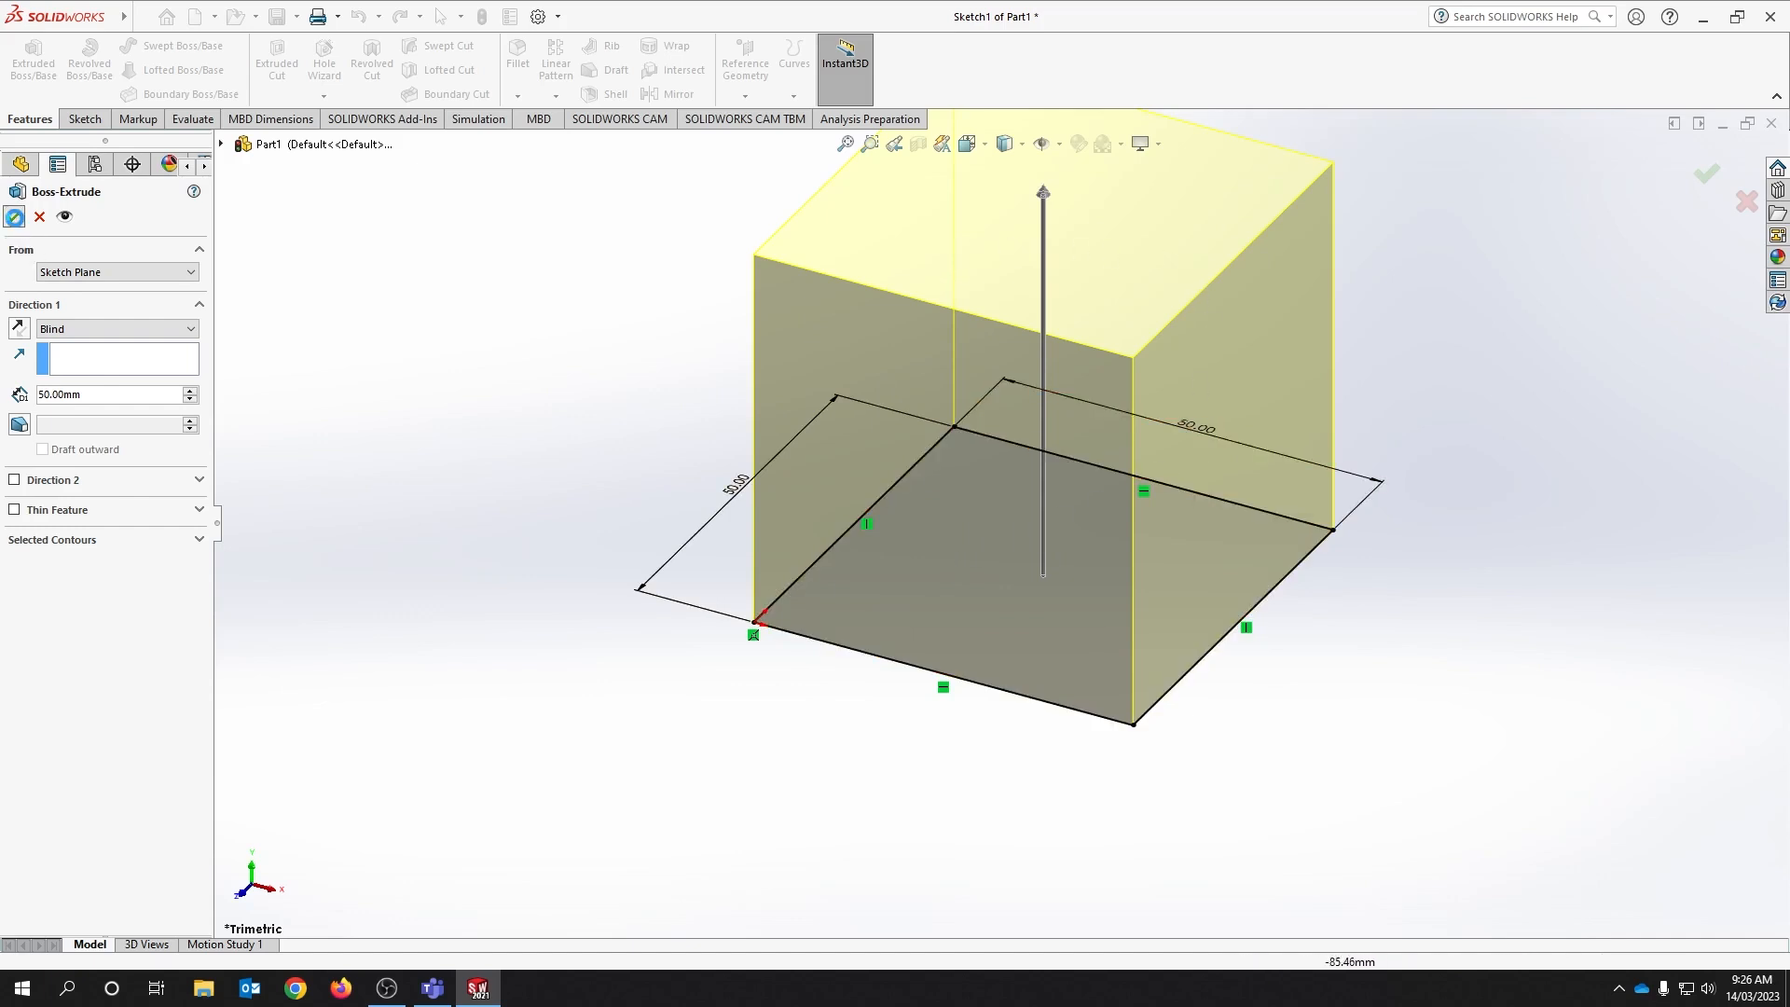